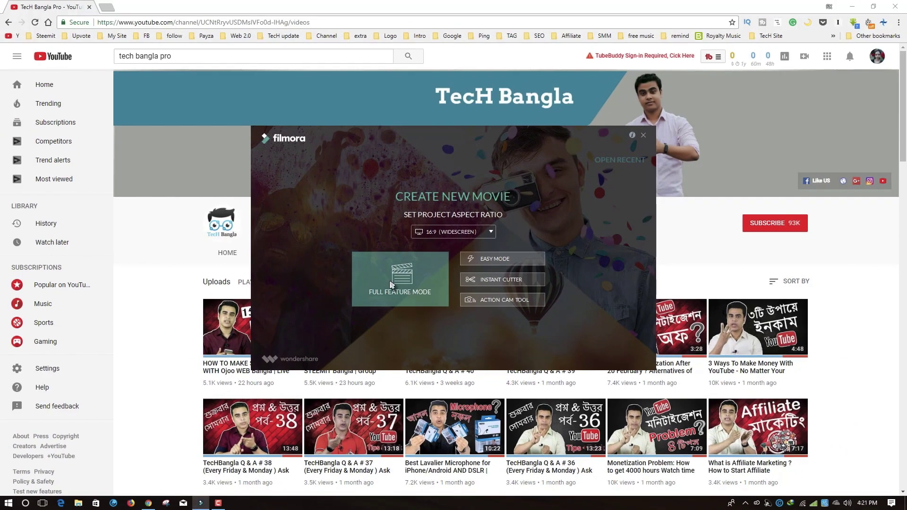
Start a 16:9 project in Full Feature Mode and import the videos onother channel, Outro and sub button
left_click(399, 289)
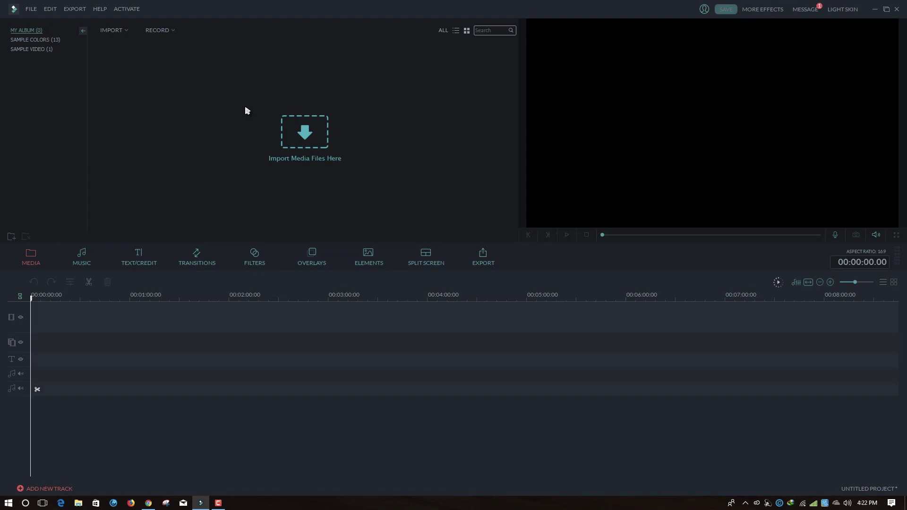
left_click(305, 134)
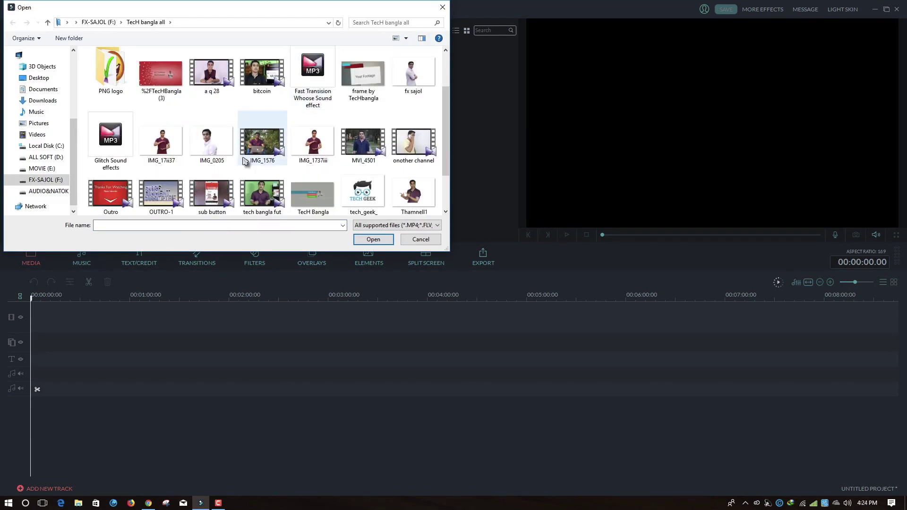
left_click(210, 197)
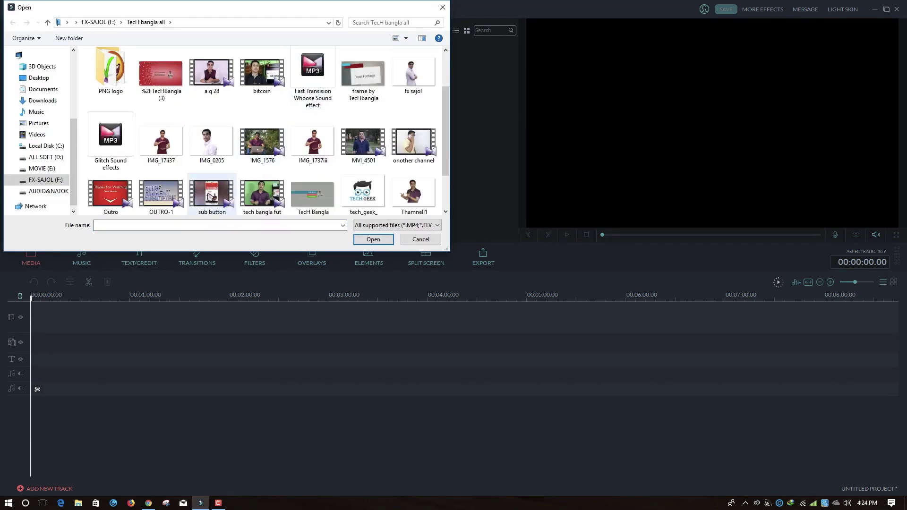
left_click(404, 144, "ctrl")
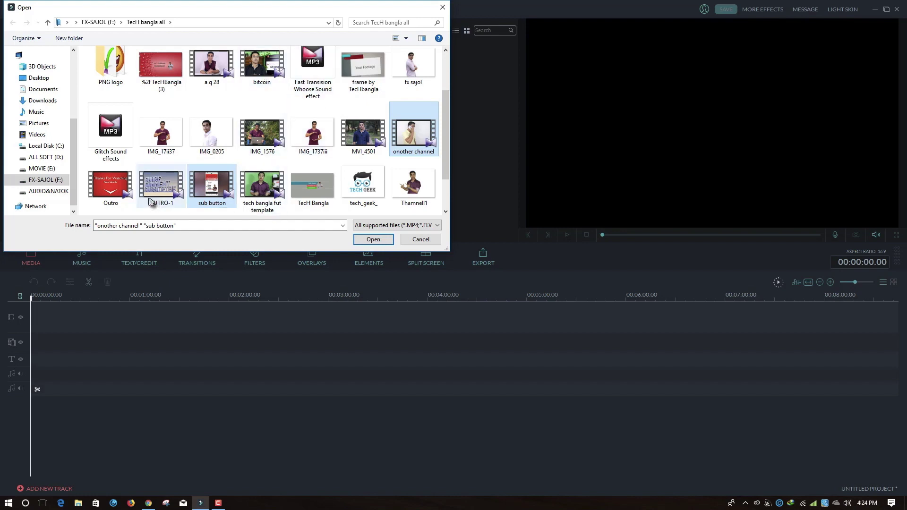
left_click(112, 187, "ctrl")
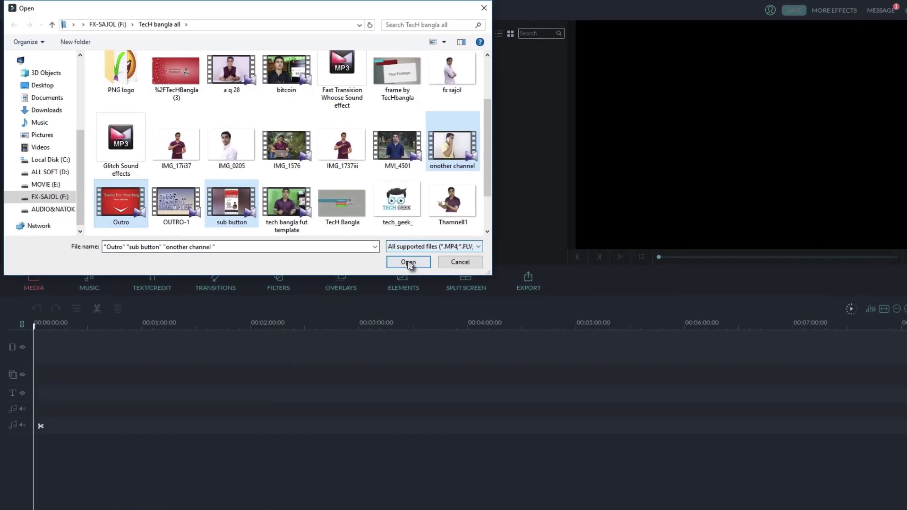
left_click(466, 299)
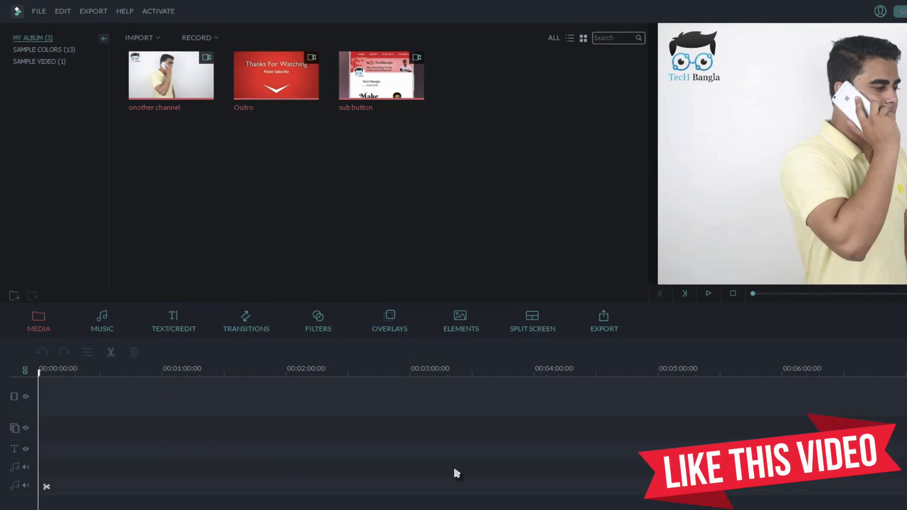
Place the onother channel, Outro and sub button clips in sequence on the video track and enlarge the timeline scale
left_click(170, 77)
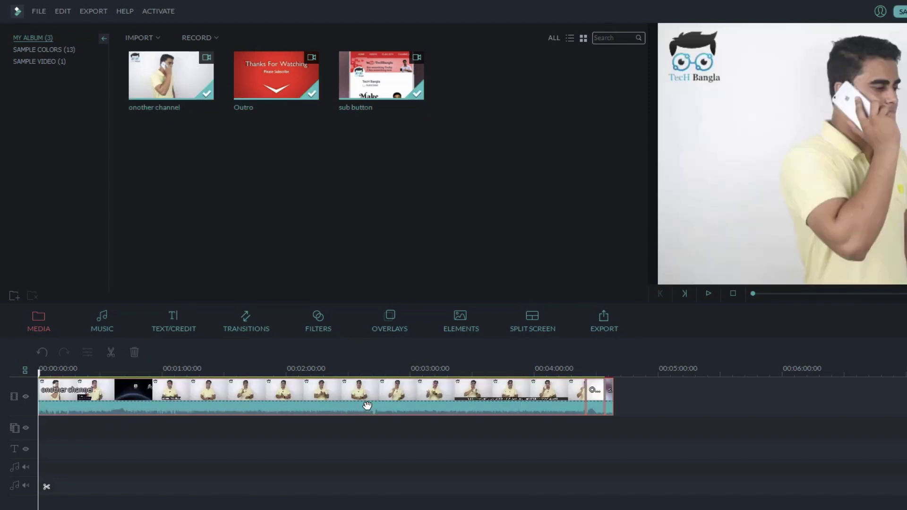
left_click(169, 400)
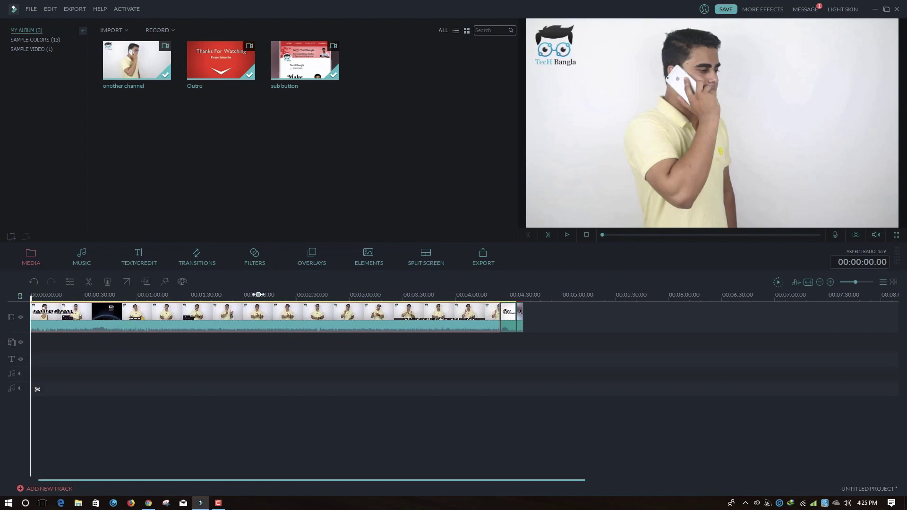
left_click_drag(258, 294, 399, 298)
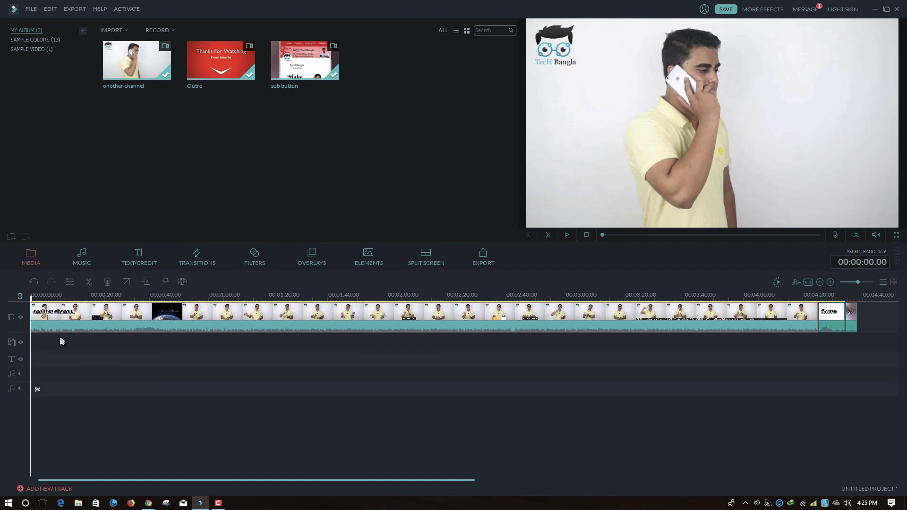
Preview the start of the onother channel clip, split off its opening section and delete that section
mouse_move(34, 304)
left_mouse_down()
mouse_move(71, 305)
mouse_move(46, 306)
left_mouse_up()
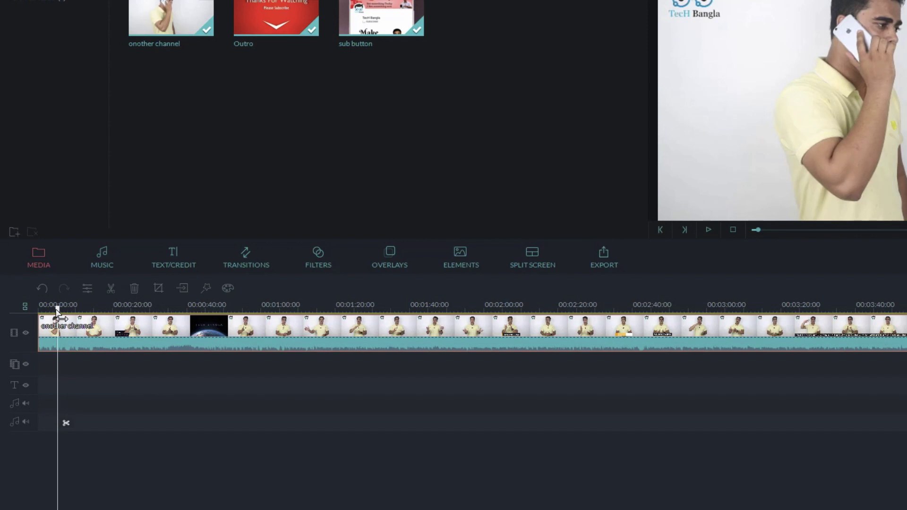
left_click_drag(59, 310, 68, 309)
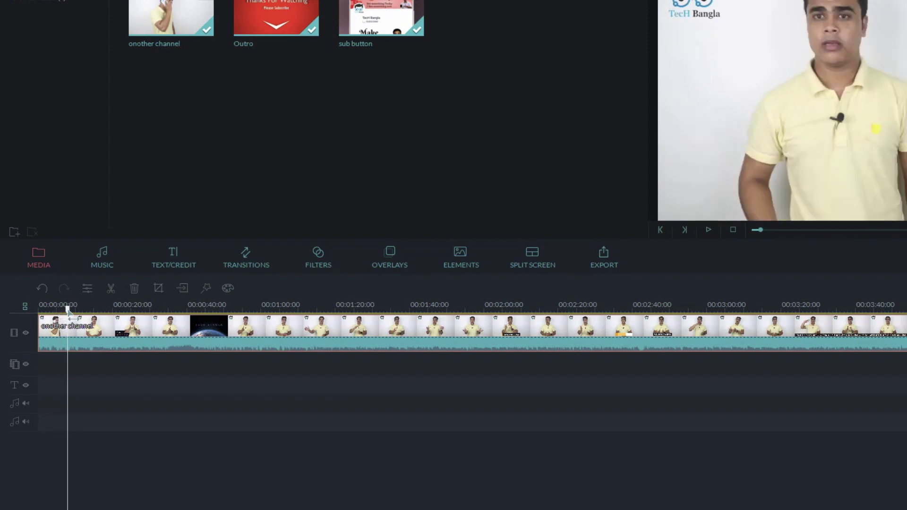
left_click(709, 230)
left_click(708, 229)
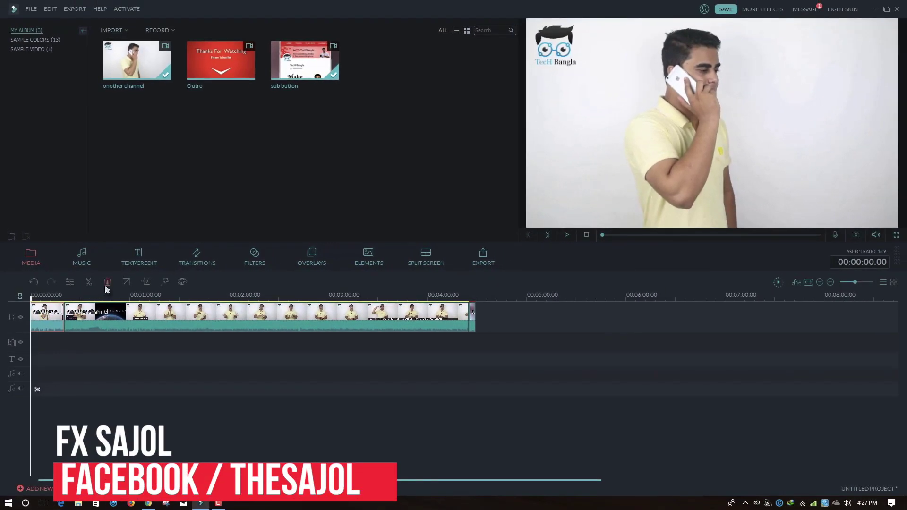
left_click(107, 282)
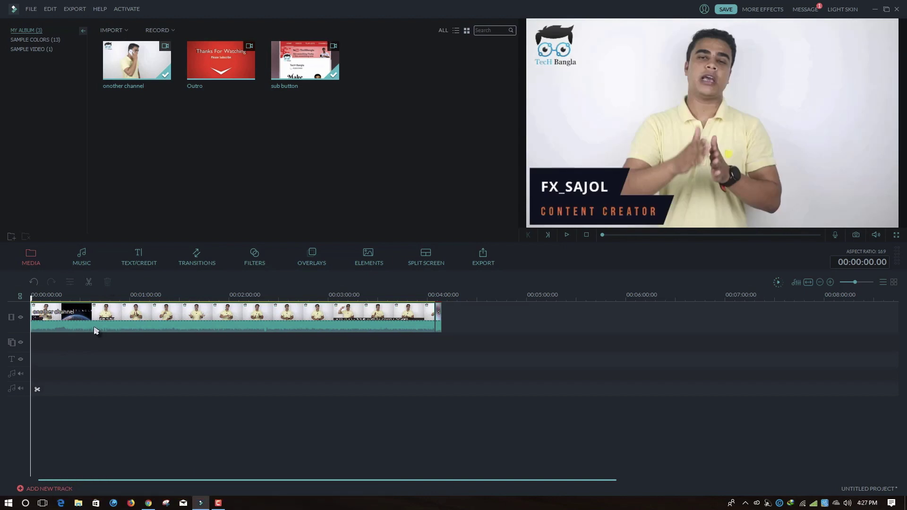
Scrub through the trimmed footage to 00:01:58 and remove the sub button clip from the end of the video track
left_click(124, 297)
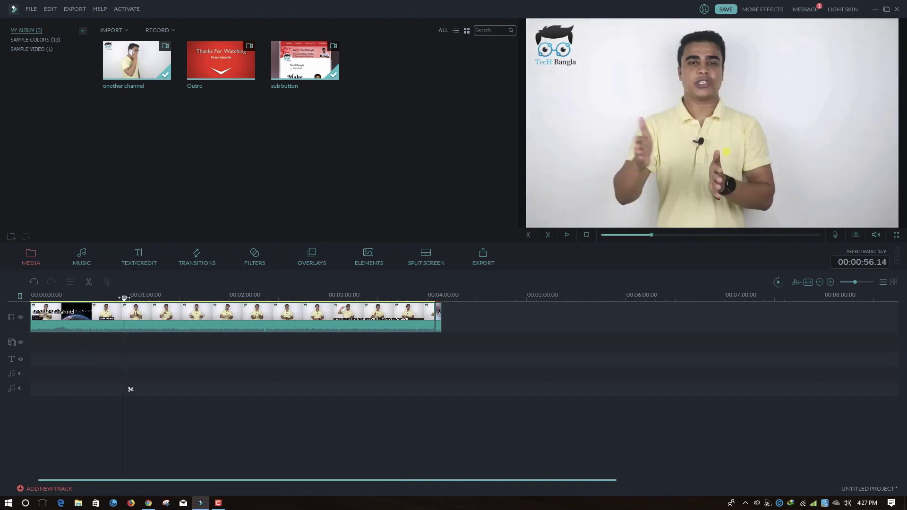
left_click_drag(125, 299, 227, 301)
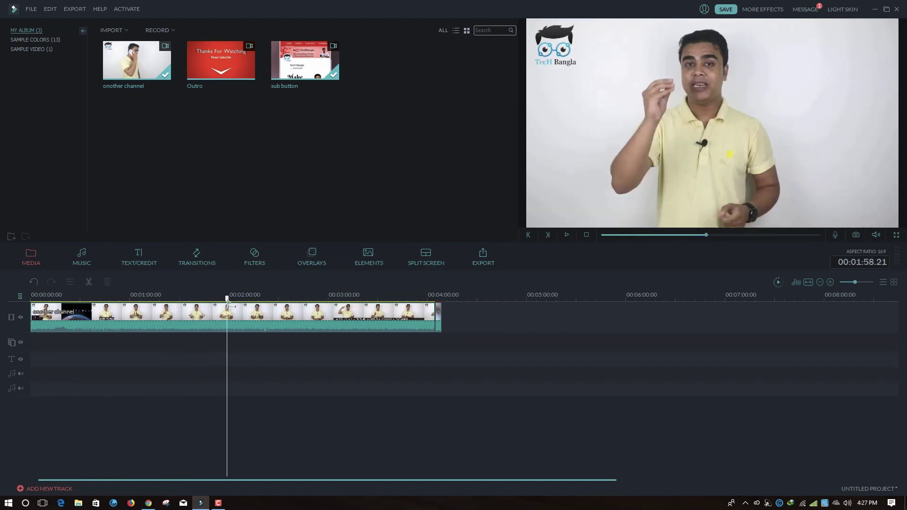
left_click(282, 333)
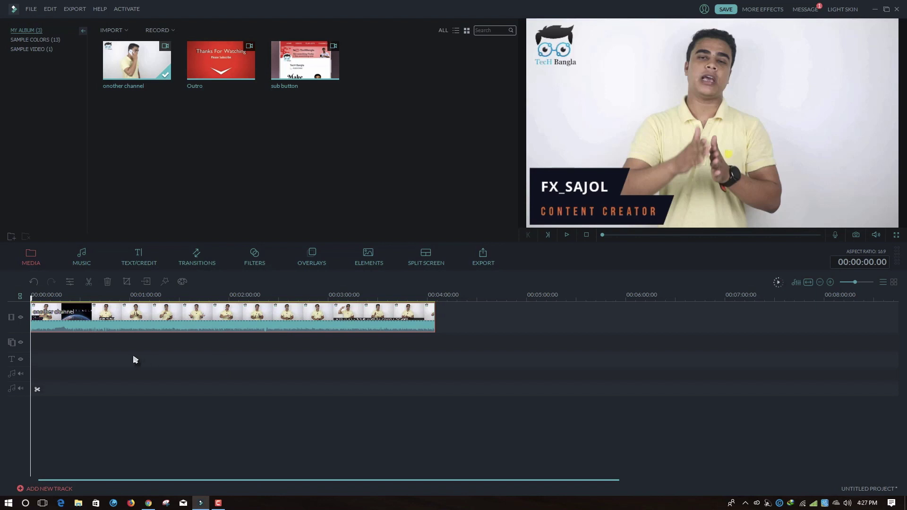
Insert the sub button clip at the very beginning of the video track, ahead of the onother channel clip
mouse_move(330, 64)
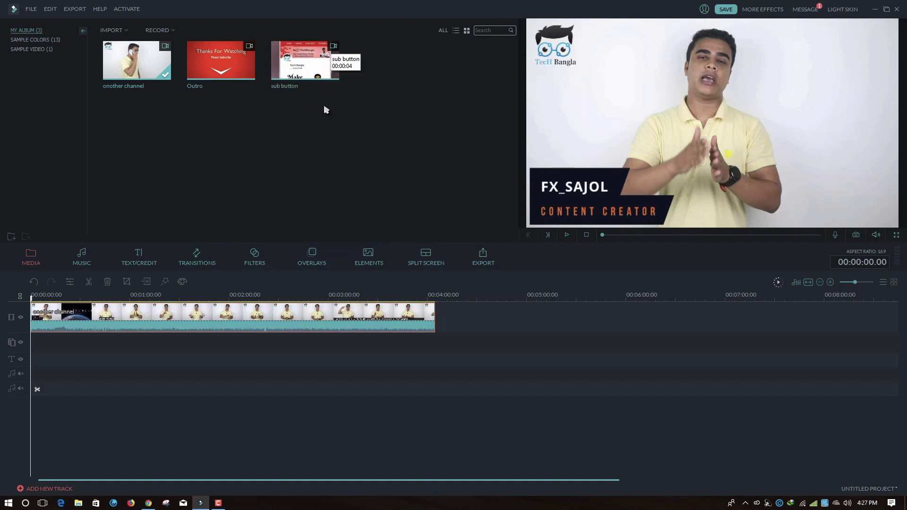
left_click(308, 89)
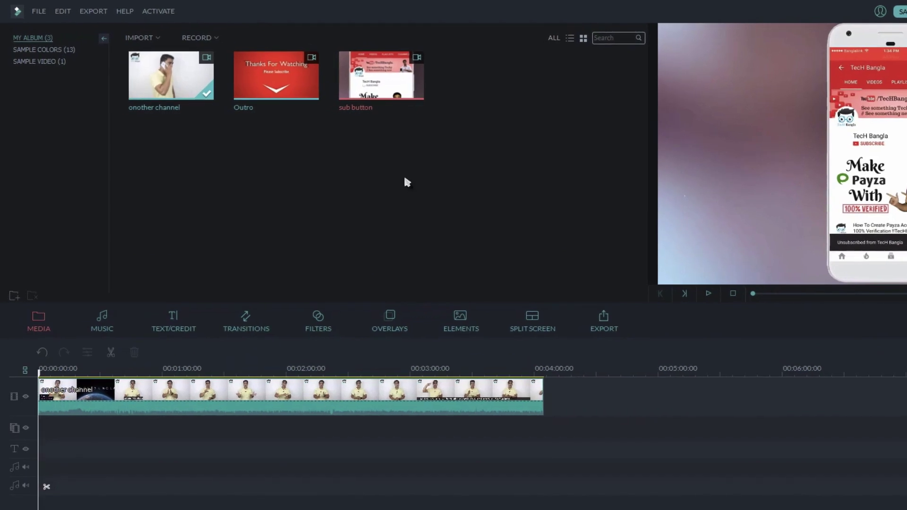
mouse_move(381, 81)
left_mouse_down()
mouse_move(330, 241)
mouse_move(40, 394)
left_mouse_up()
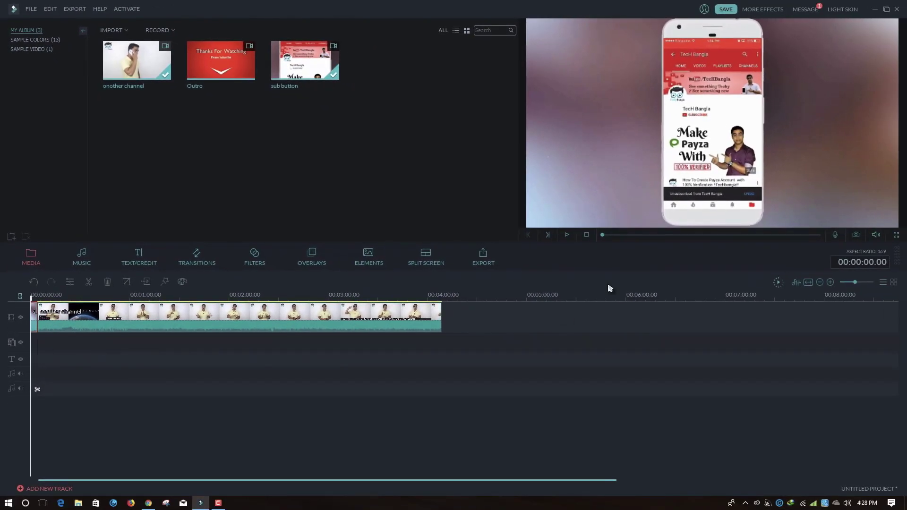
Split the onother channel clip at about 00:01:15 and insert the Outro clip at the cut
mouse_move(603, 236)
left_mouse_down()
mouse_move(620, 238)
mouse_move(598, 237)
left_mouse_up()
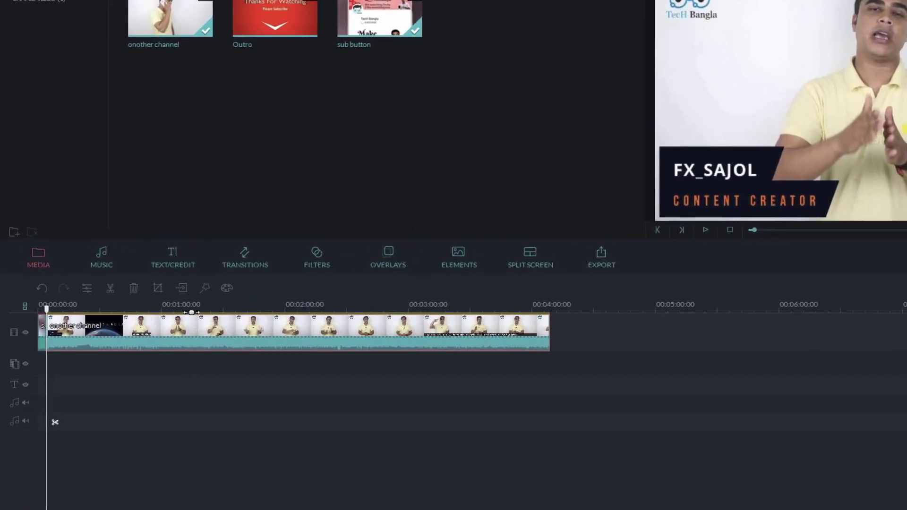
left_click_drag(54, 422, 202, 423)
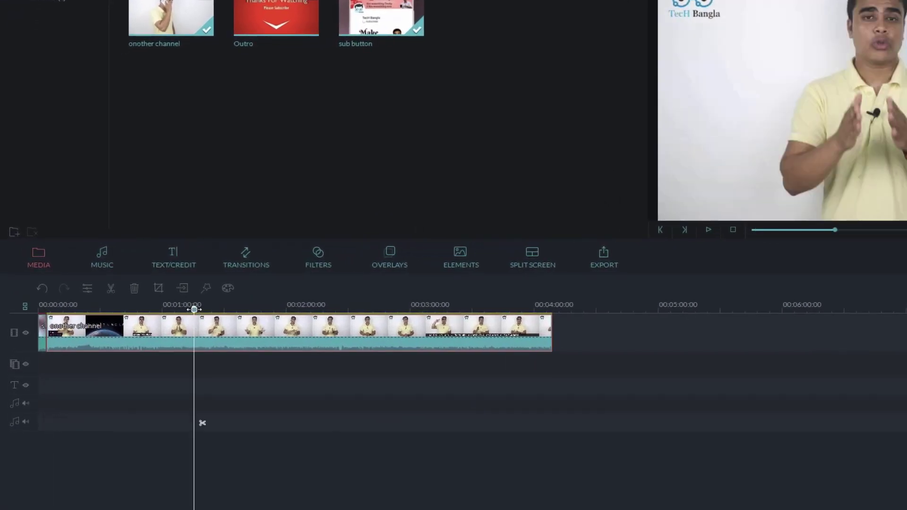
left_click(109, 290)
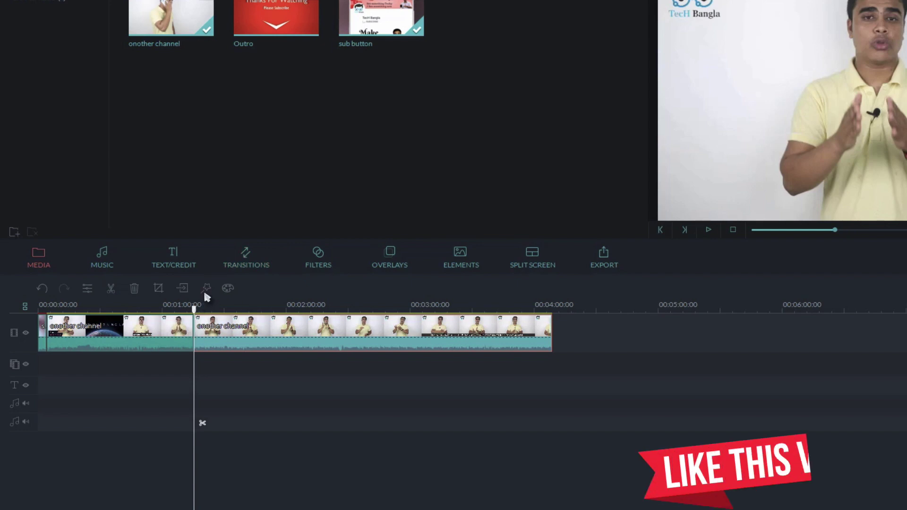
left_click_drag(276, 19, 197, 327)
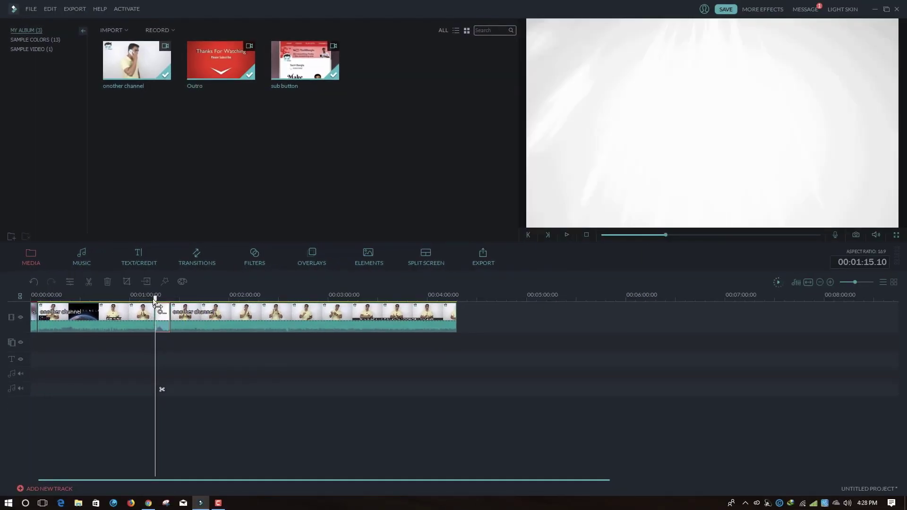
Add the Opener 1 title to the project and move it on the text track to 00:01:51
left_click_drag(156, 299, 203, 300)
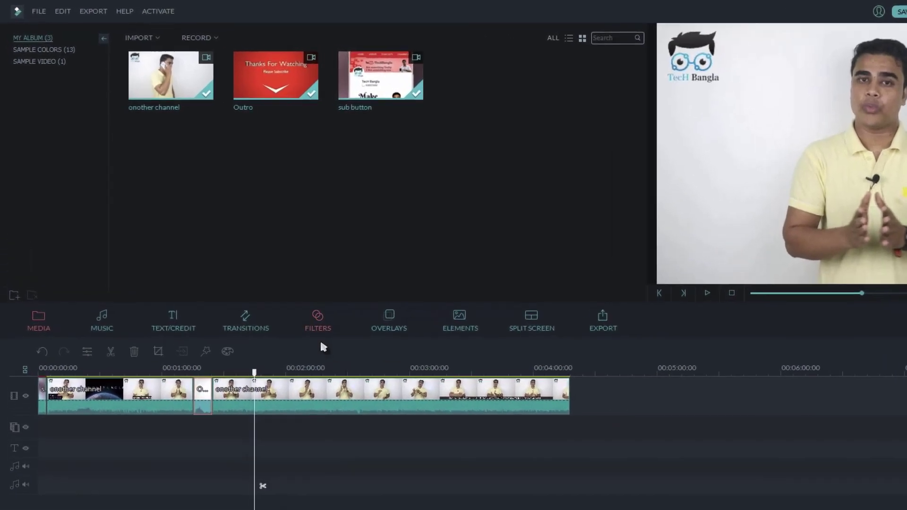
left_click(172, 324)
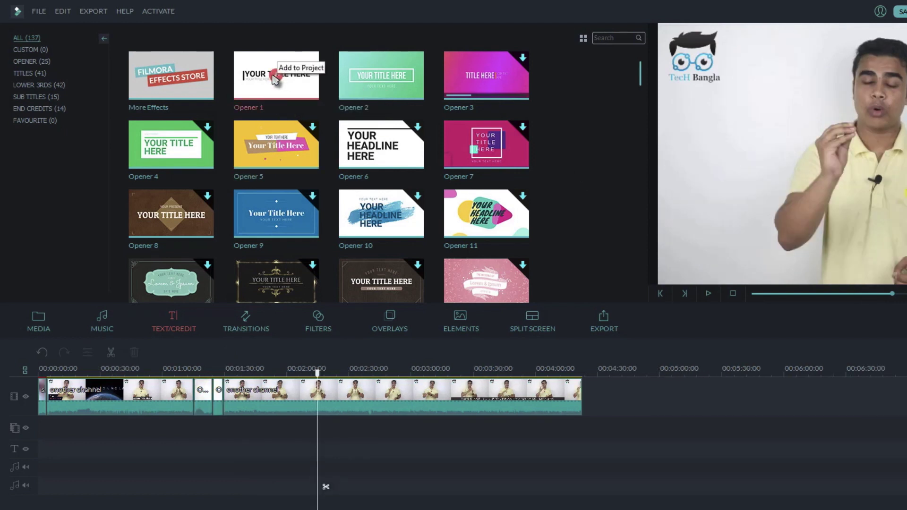
mouse_move(319, 374)
left_mouse_down()
mouse_move(268, 374)
mouse_move(332, 372)
left_mouse_up()
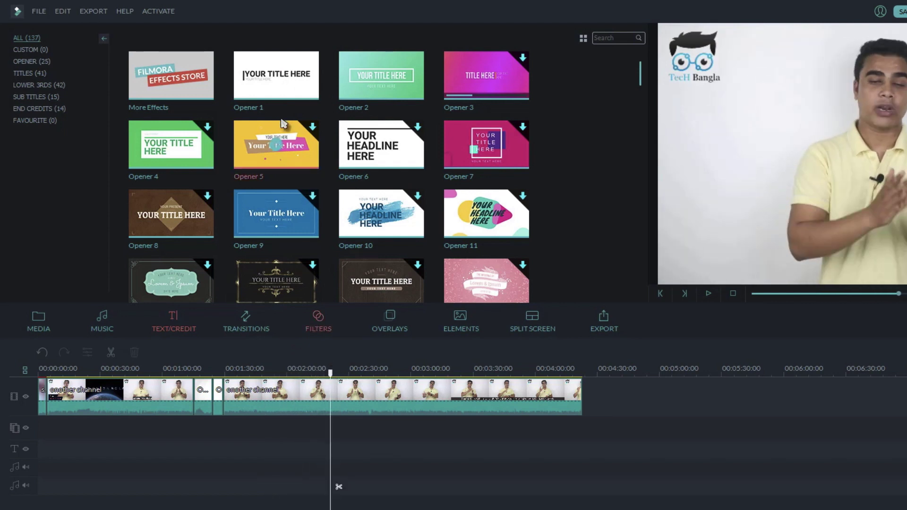
left_click(278, 80)
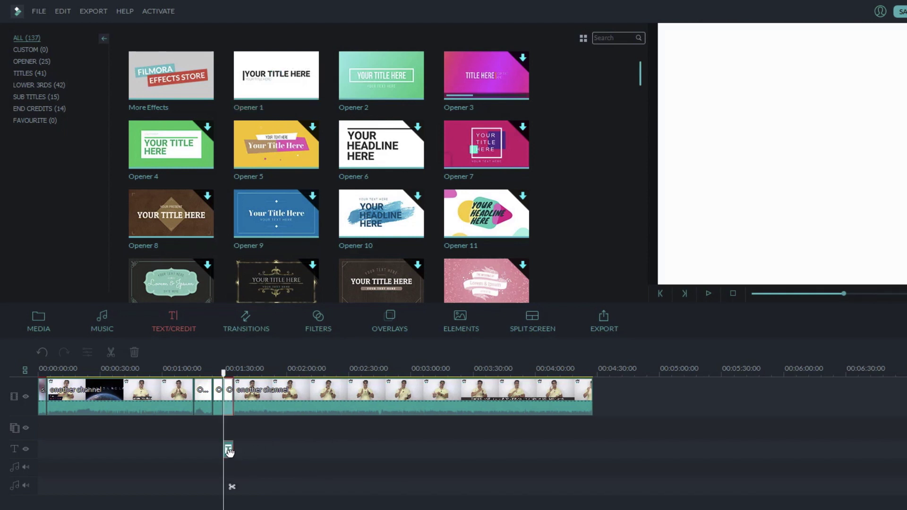
left_click_drag(229, 452, 269, 451)
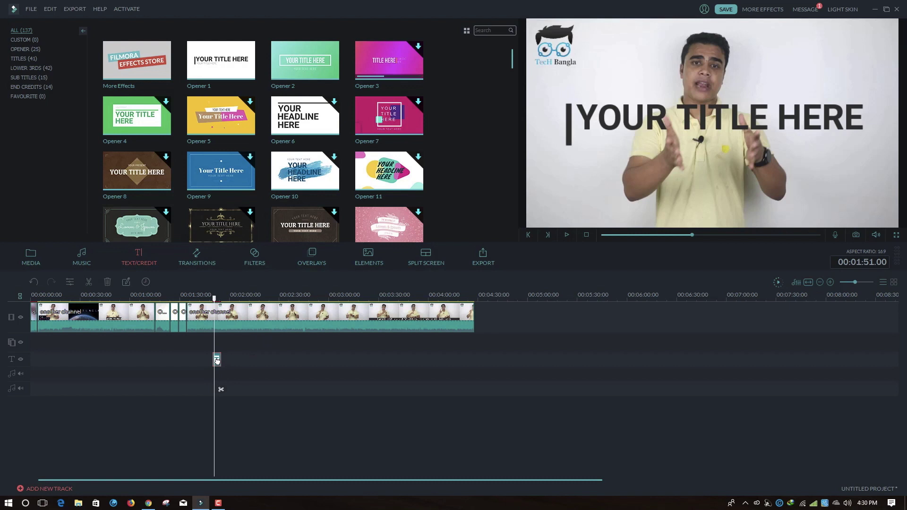
Change the main title text to "please subscribe" and move it with its vertical bar down to the lower edge of the video frame
right_click(217, 361)
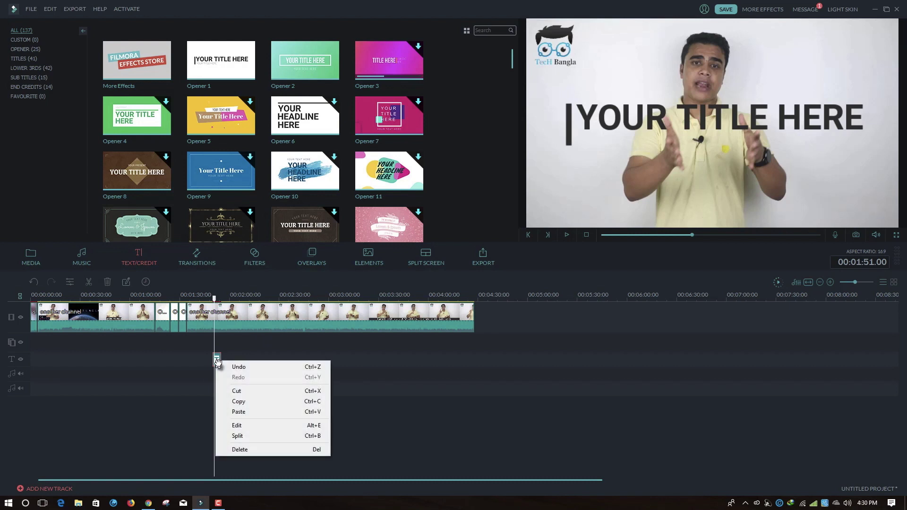
left_click(236, 426)
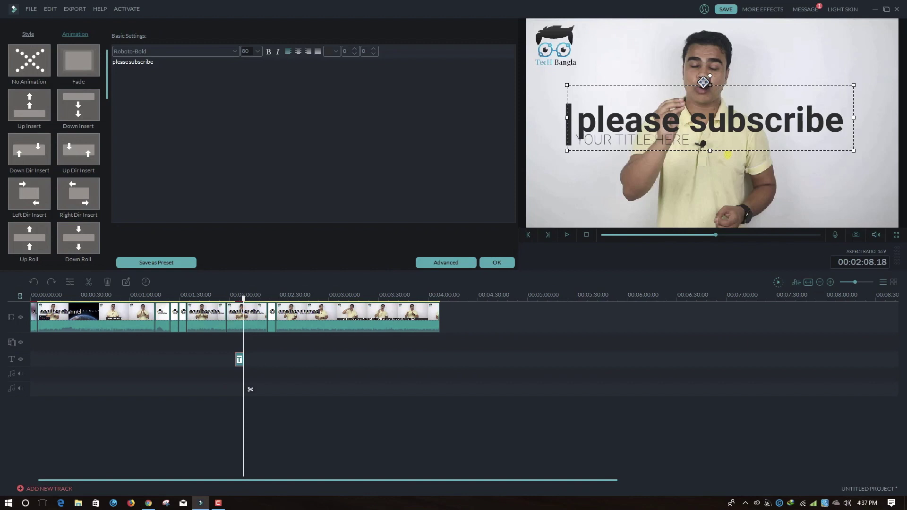
left_click_drag(705, 84, 713, 171)
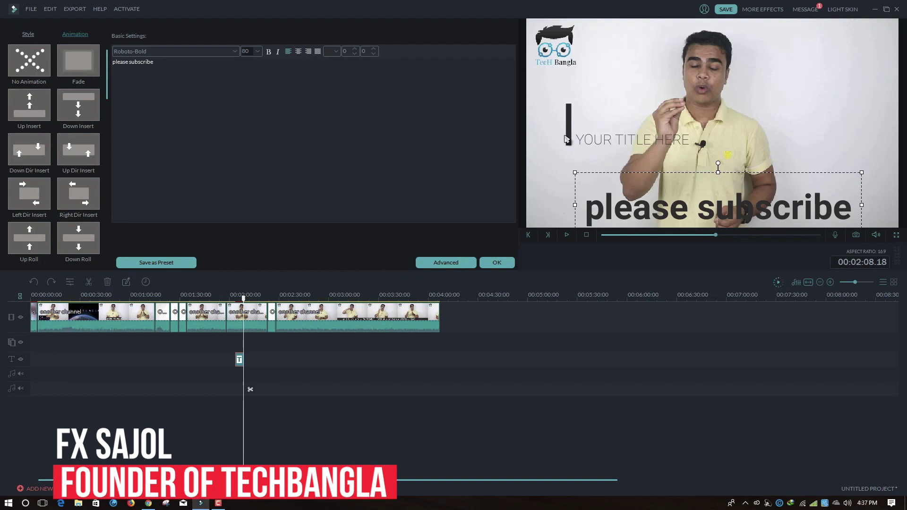
left_click(569, 121)
left_click_drag(568, 120, 573, 190)
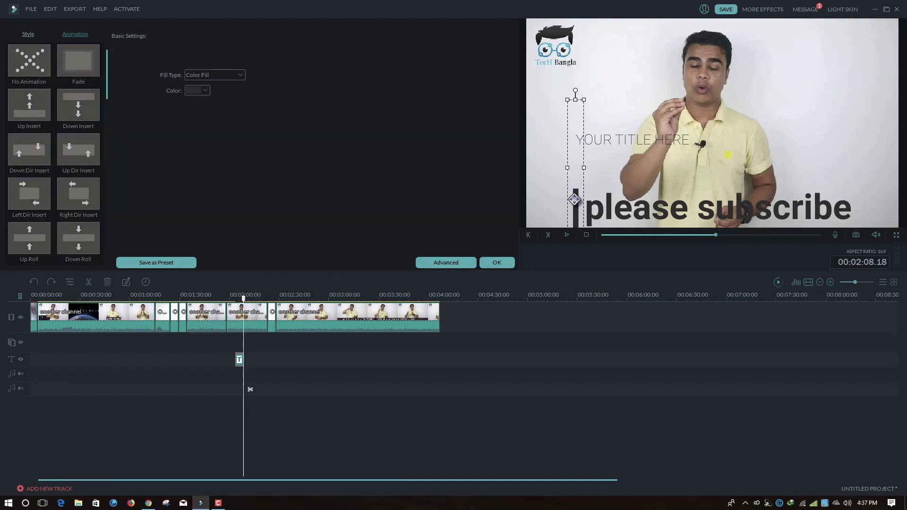
Delete the small "YOUR TITLE HERE" subtitle line and play the title animation from its start at 00:02:04
left_click(620, 142)
left_click_drag(693, 139, 563, 140)
key("Delete")
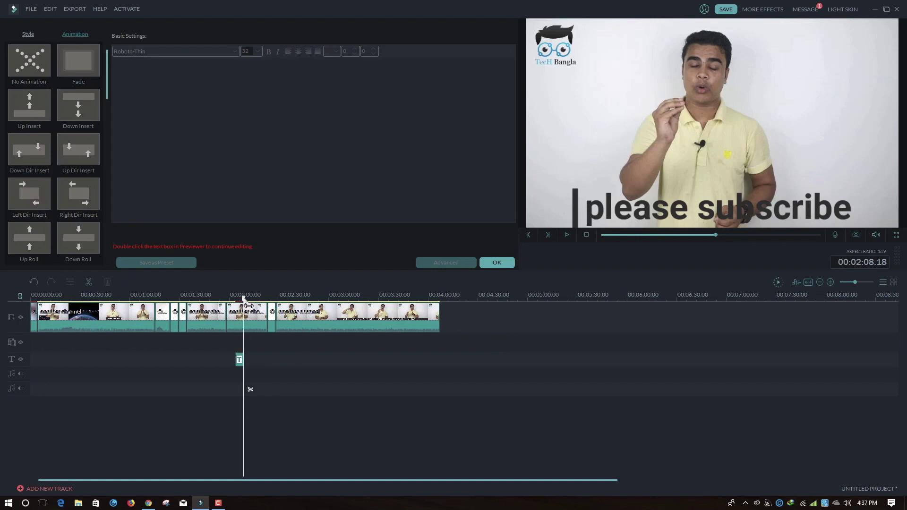
left_click_drag(244, 298, 235, 300)
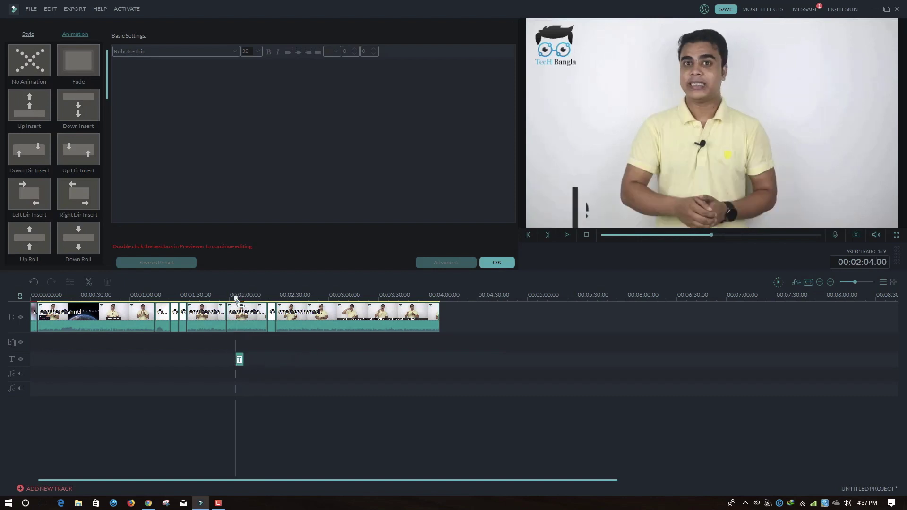
left_click(567, 236)
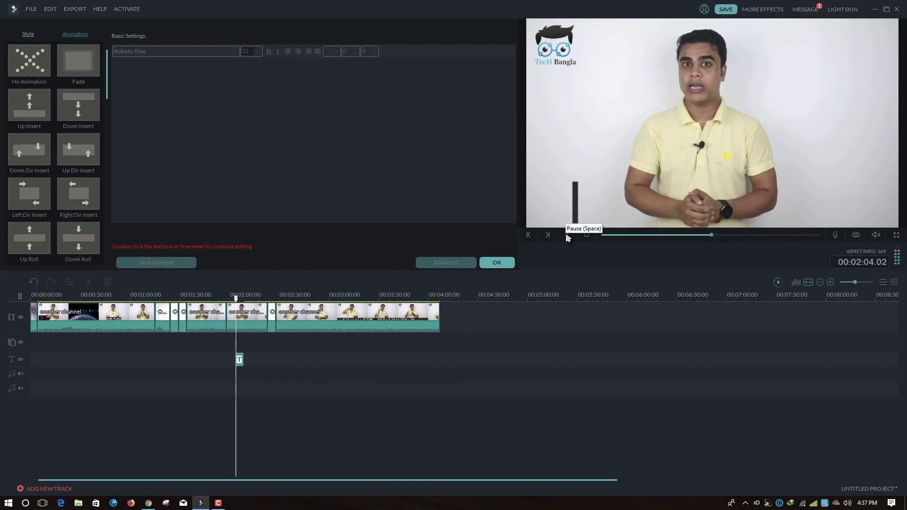
Pause the title preview and close the title editor with the edits accepted
left_click(567, 235)
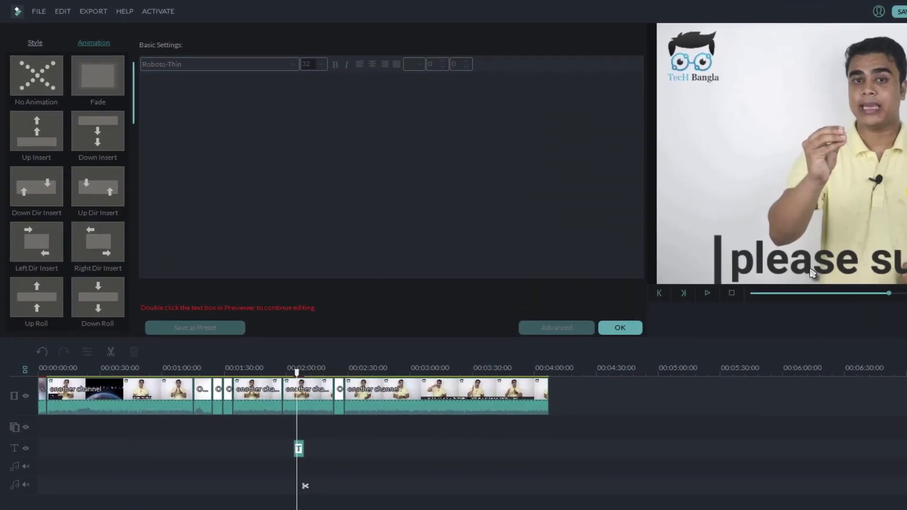
left_click(620, 328)
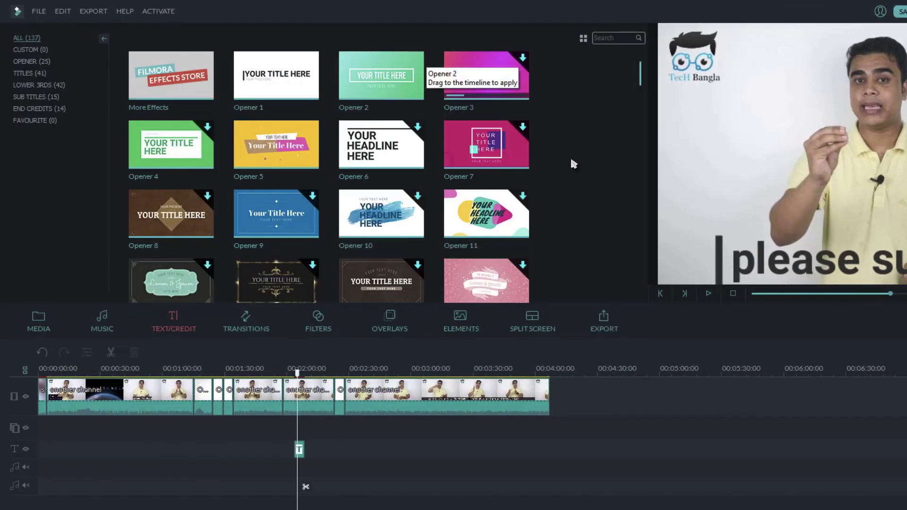
Browse the title library through the lower thirds, subtitles and end credits templates
scroll(333, 210, "down", 10)
scroll(237, 214, "down", 10)
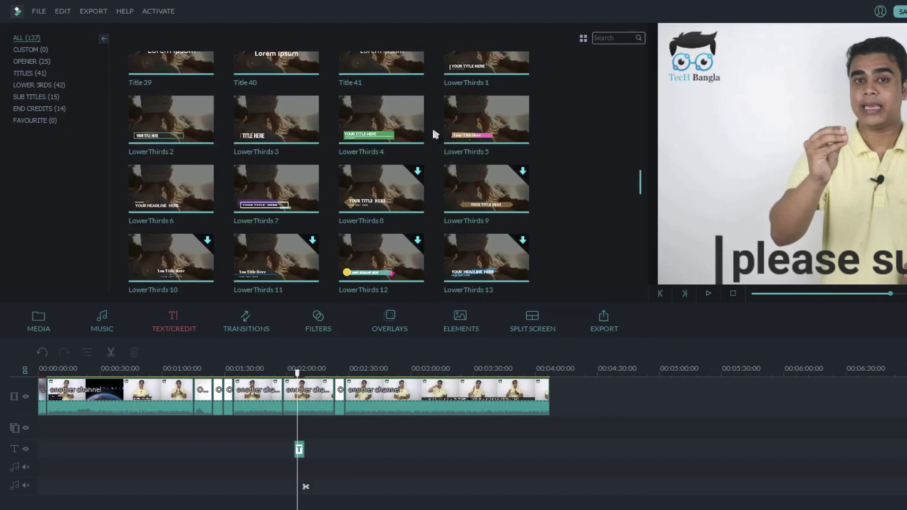
scroll(545, 193, "down", 9)
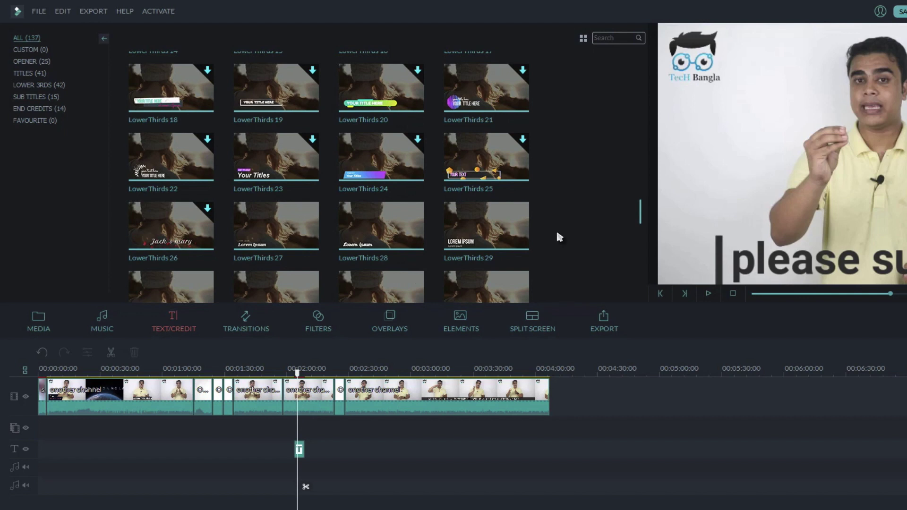
scroll(557, 234, "down", 3)
scroll(553, 234, "up", 3)
scroll(562, 214, "down", 4)
scroll(560, 220, "down", 5)
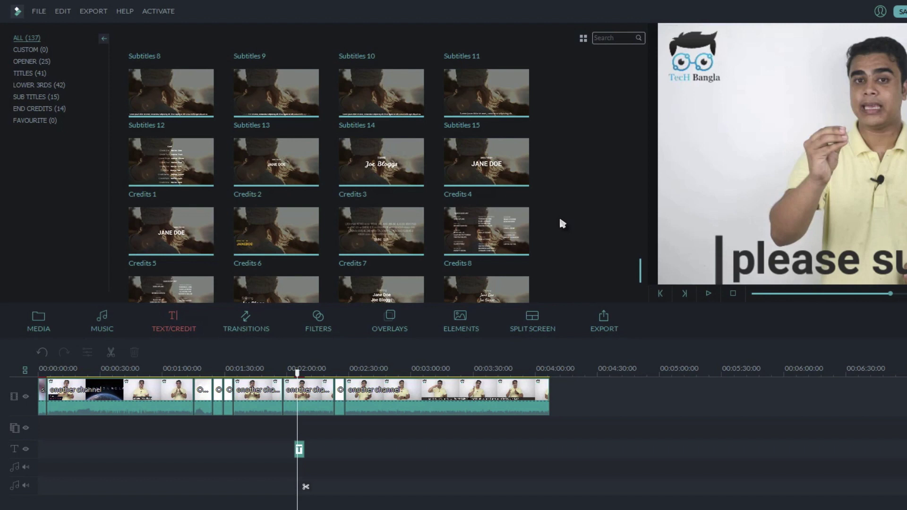
scroll(560, 220, "down", 3)
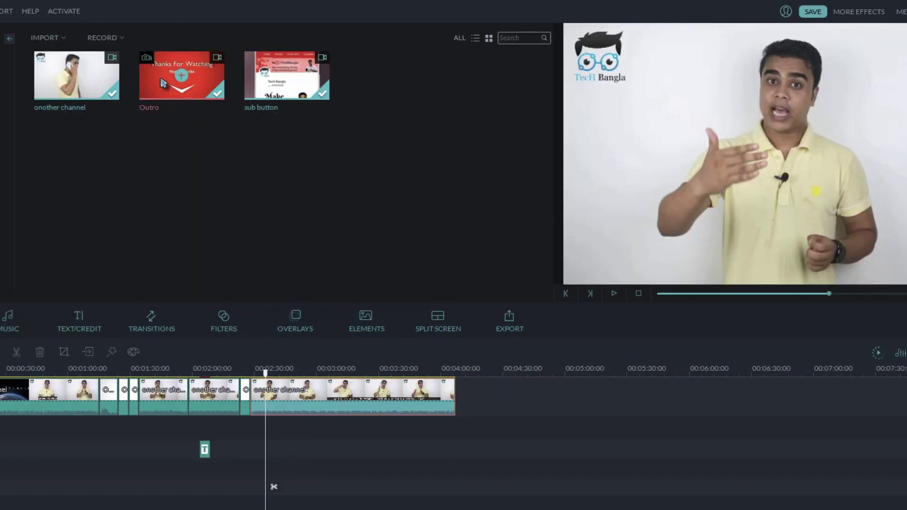
Append the Outro clip to the end of the video track and move the playhead to 00:04:03.11
left_click_drag(162, 82, 466, 394)
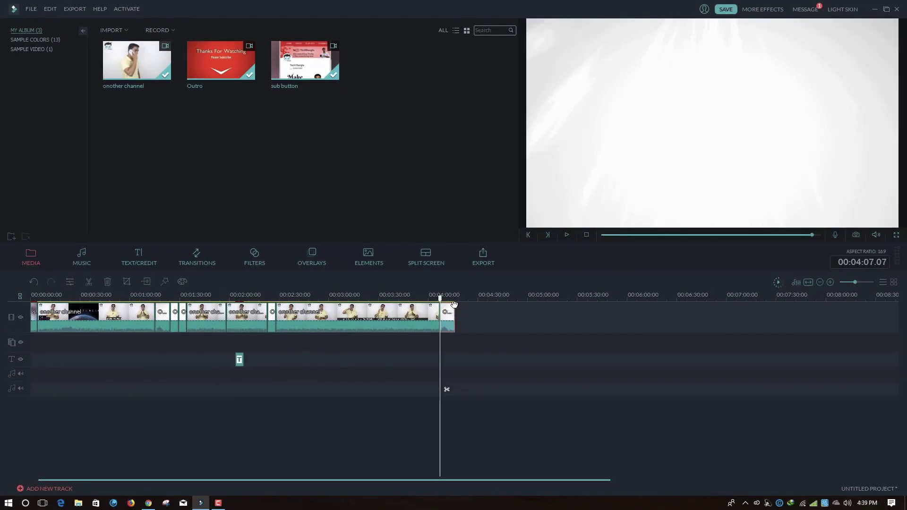
left_click(448, 301)
left_click_drag(449, 303, 434, 299)
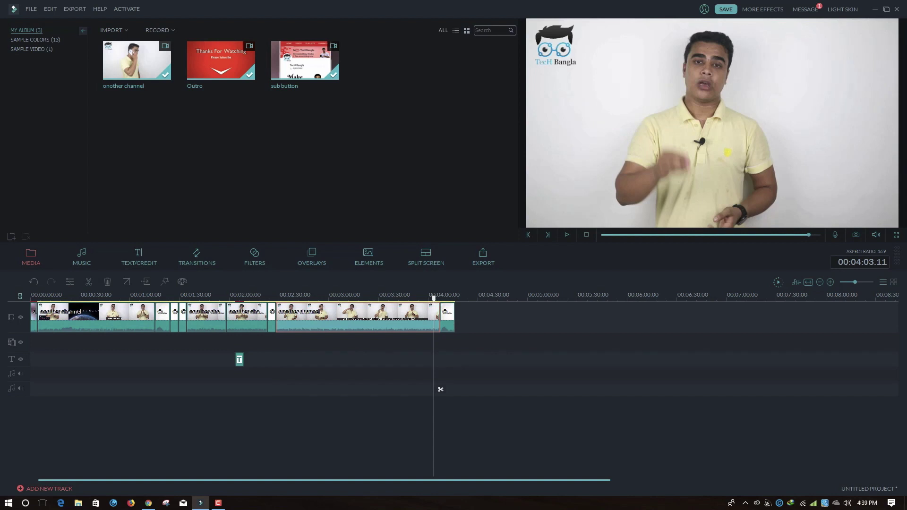
Add the Bar transition at the cut between the last onother channel clip and the final Outro clip
left_click(198, 254)
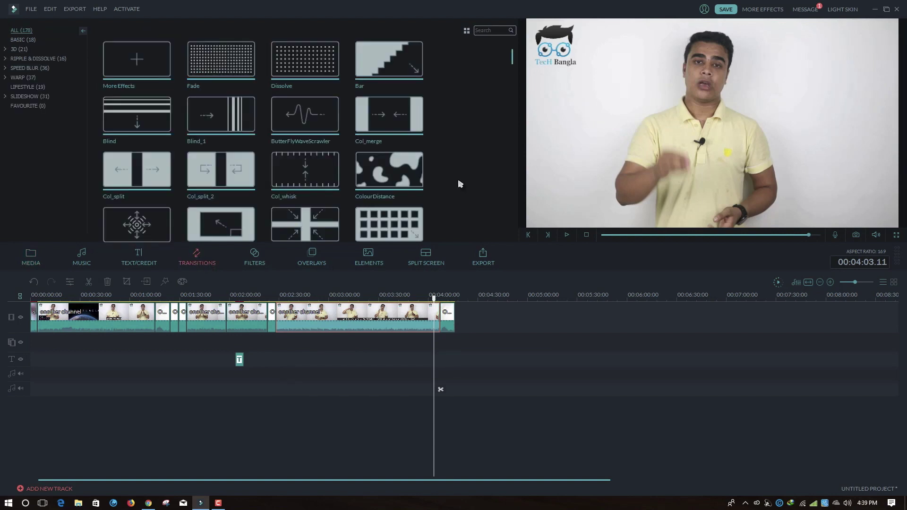
left_click(221, 61)
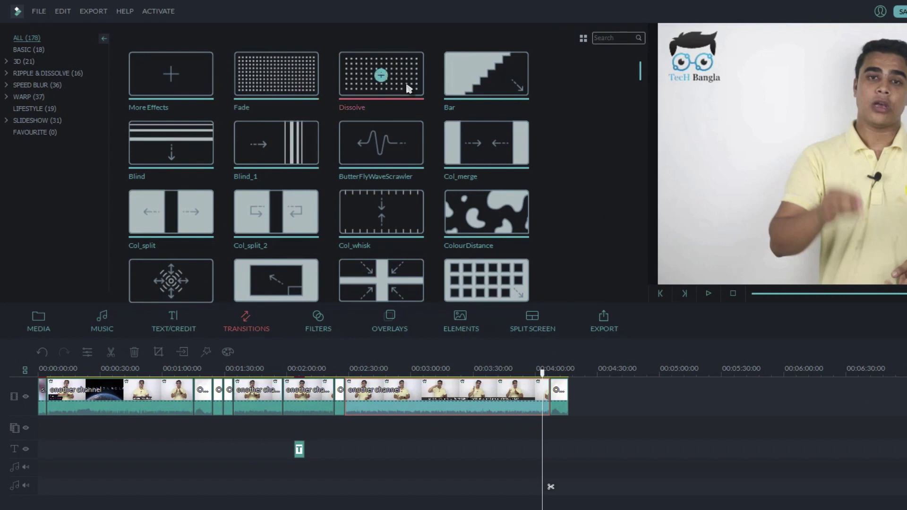
mouse_move(639, 71)
left_mouse_down()
mouse_move(636, 221)
mouse_move(637, 58)
left_mouse_up()
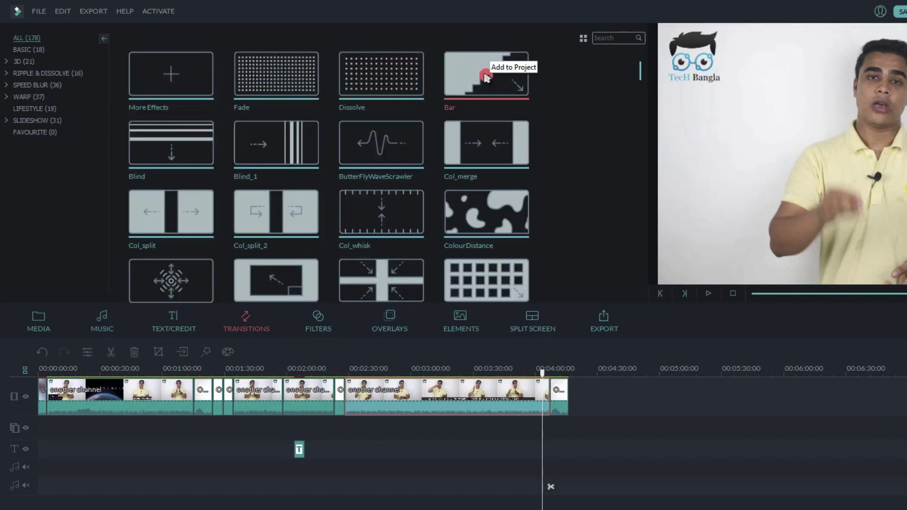
left_click(486, 77)
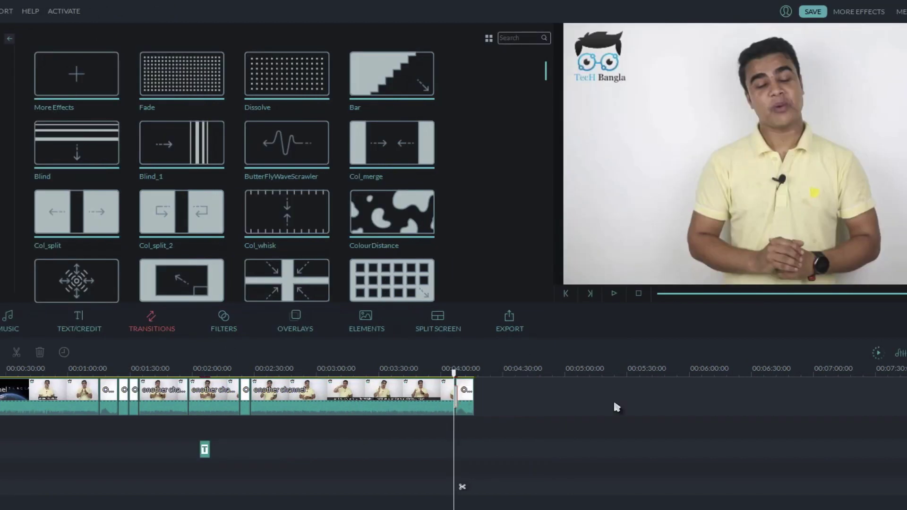
scroll(453, 391, "up", 5)
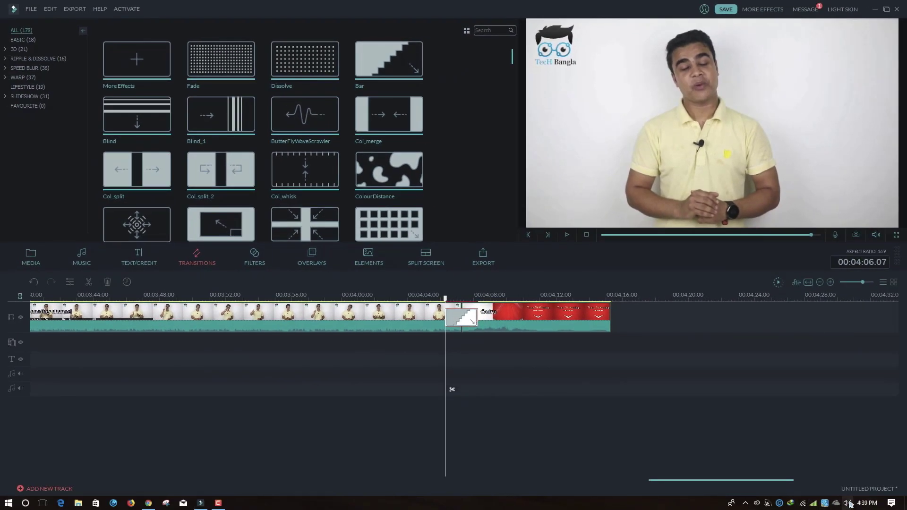
Play the Bar transition from 00:04:06.07 and browse the other transitions in the library
left_click(567, 234)
left_click(566, 235)
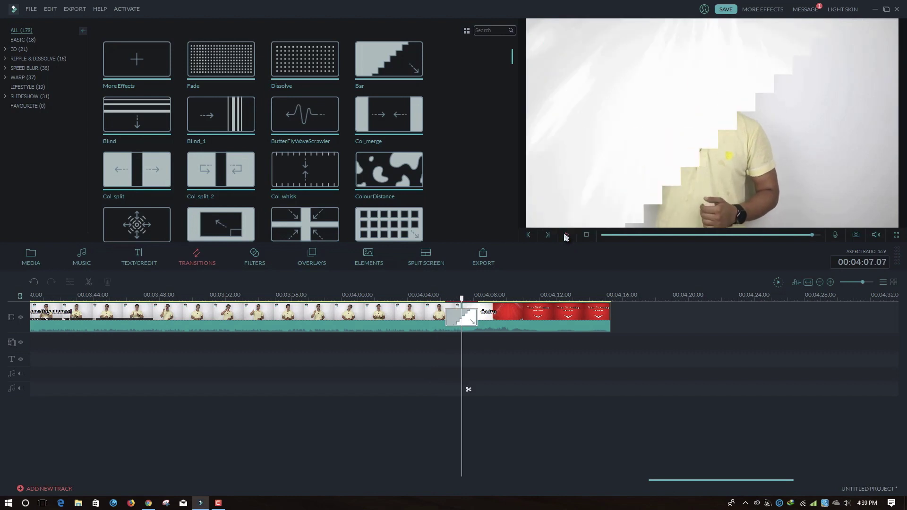
left_click(568, 236)
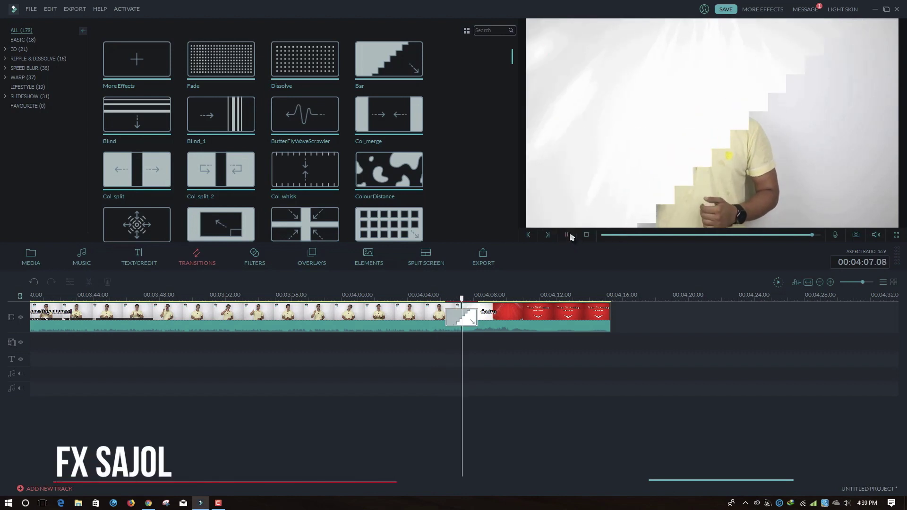
left_click(570, 236)
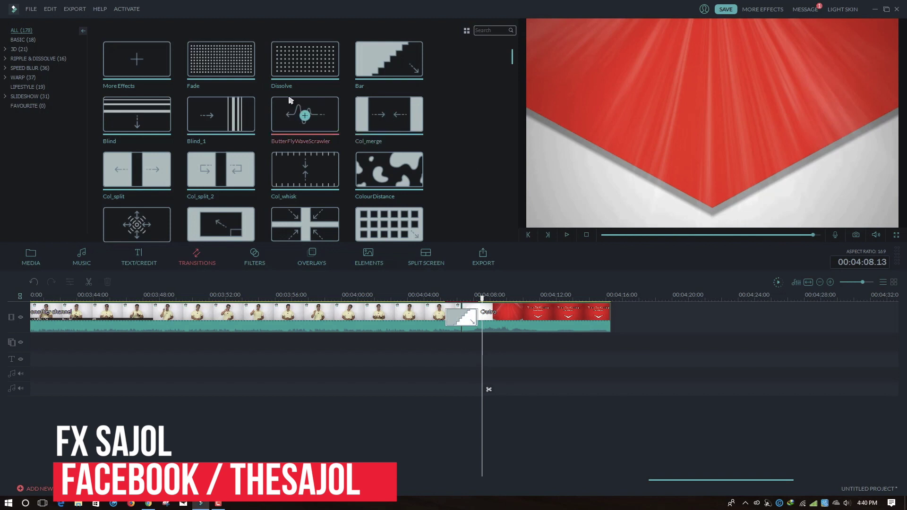
scroll(453, 127, "down", 5)
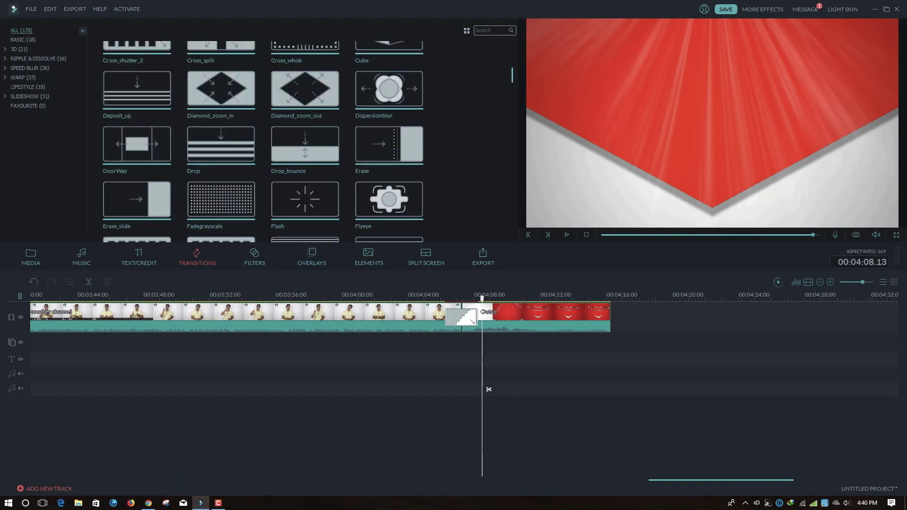
Delete the Bar transition between the last onother channel clip and the Outro clip
left_click(466, 317)
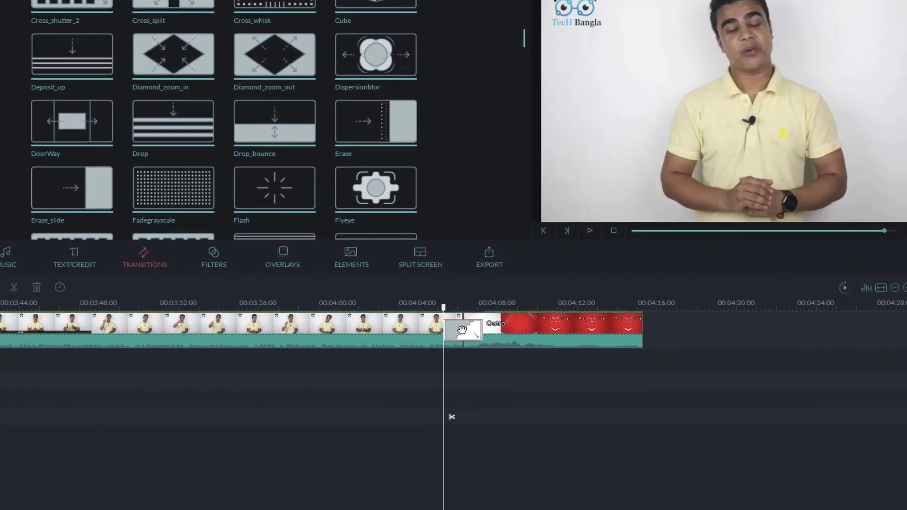
right_click(462, 329)
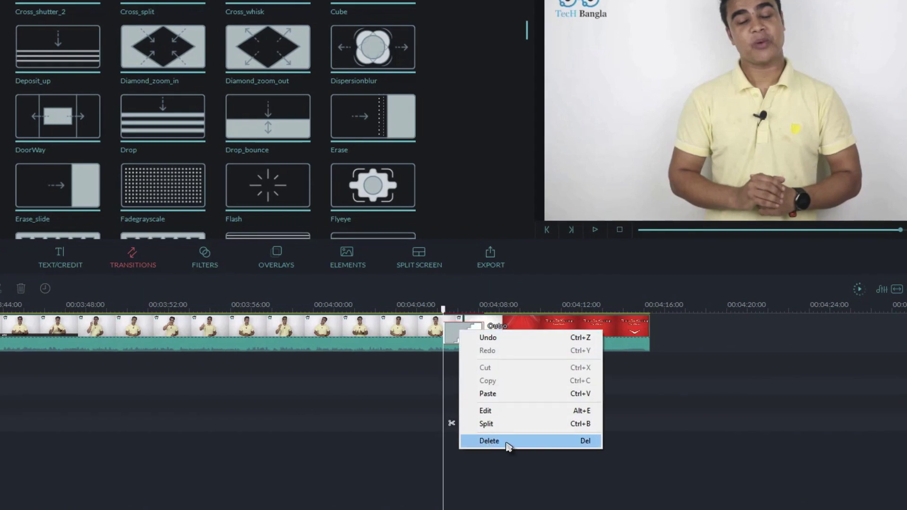
left_click(490, 441)
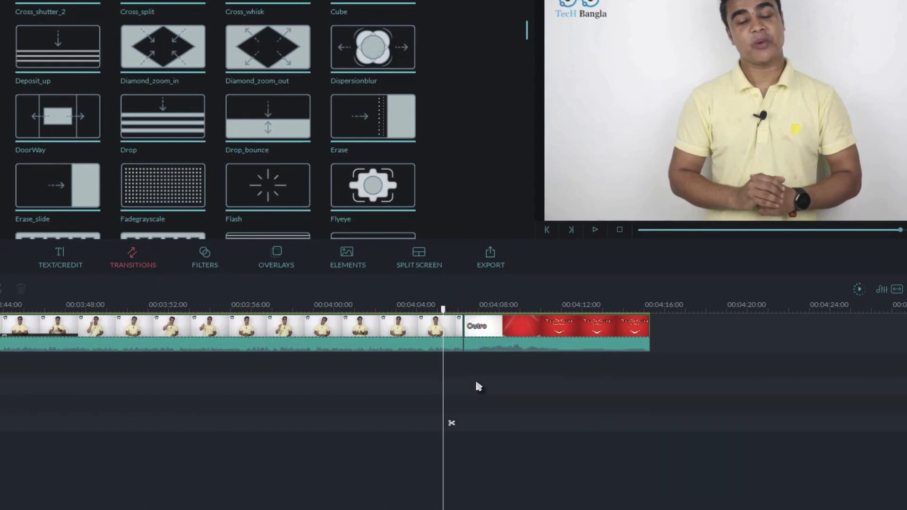
Add the Metropolis filter to the timeline at 00:04:06.07 and browse the other filters
left_click(201, 255)
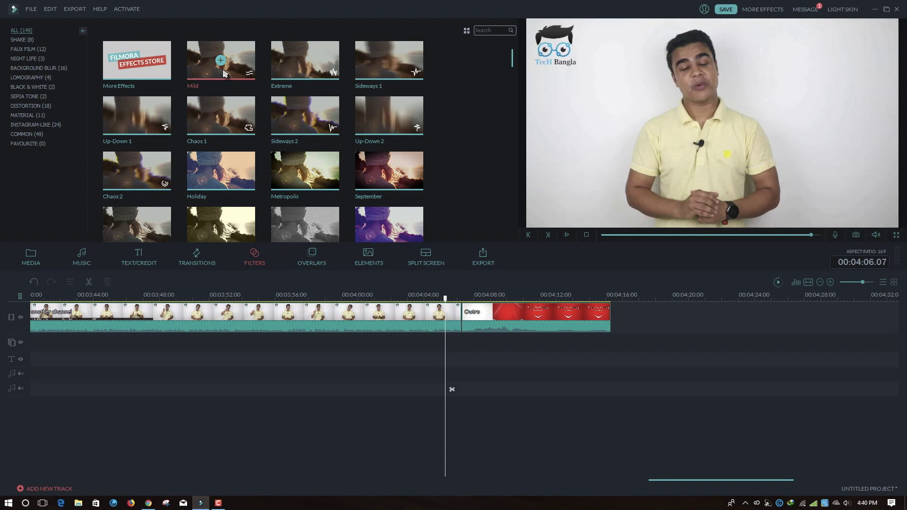
left_click(304, 171)
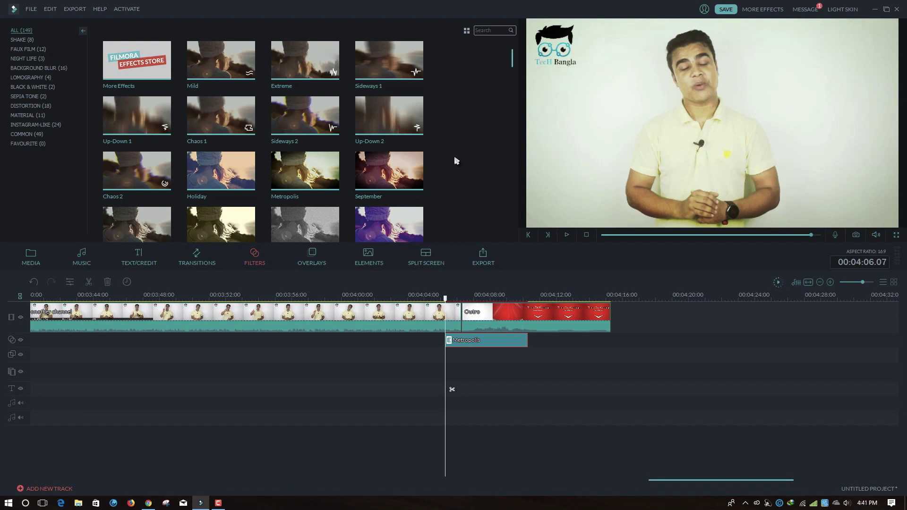
scroll(456, 161, "down", 3)
scroll(449, 177, "down", 6)
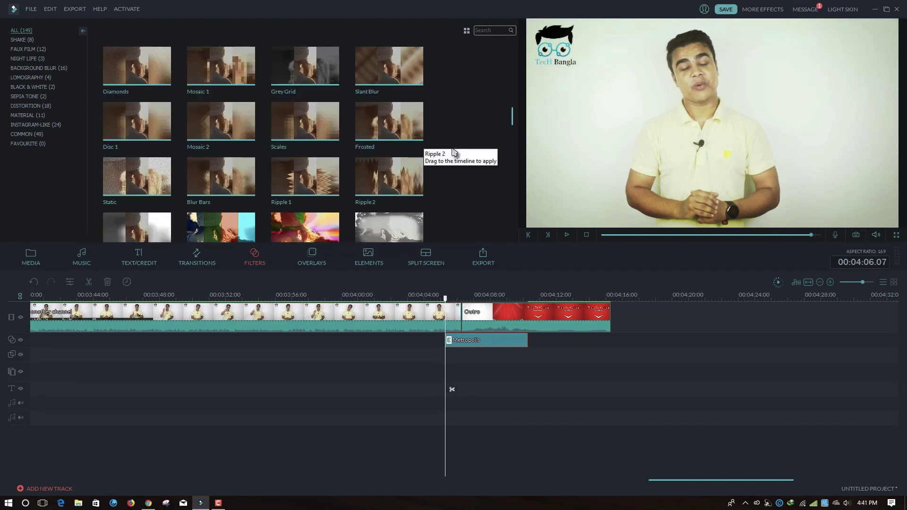
mouse_move(390, 124)
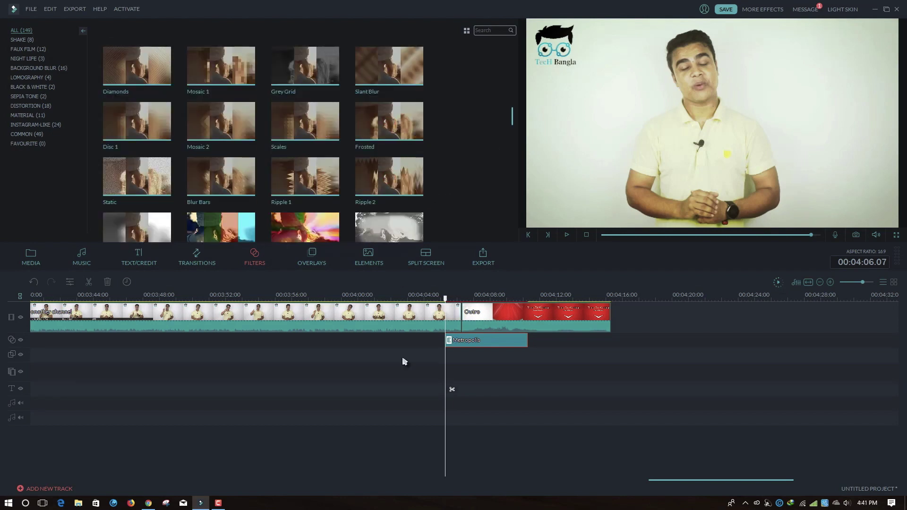
Add the Aqua 1 overlay at 00:04:00.23 and preview it by moving the playhead to 00:04:02.17
left_click_drag(445, 299, 402, 299)
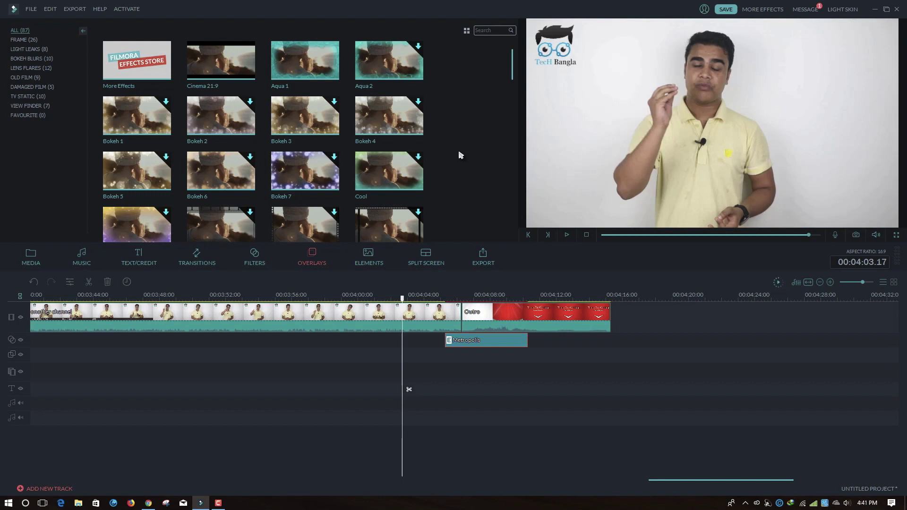
left_click(356, 295)
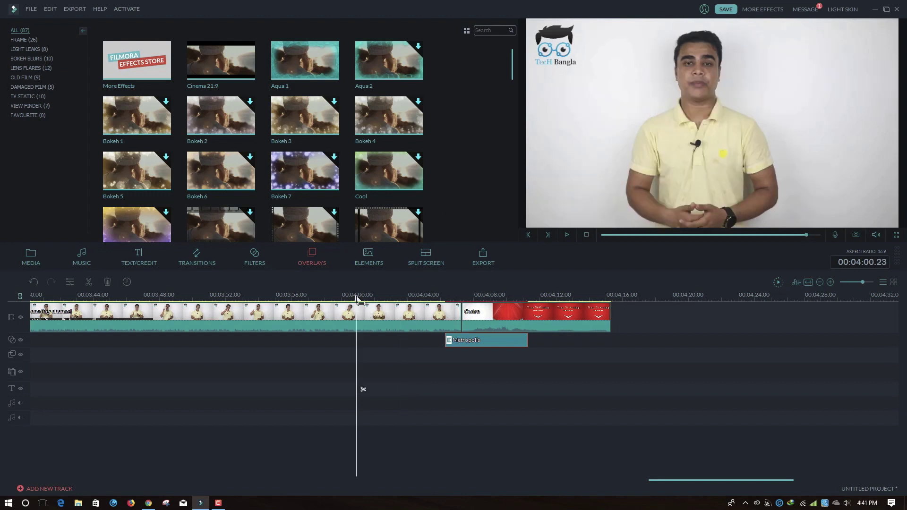
left_click(304, 62)
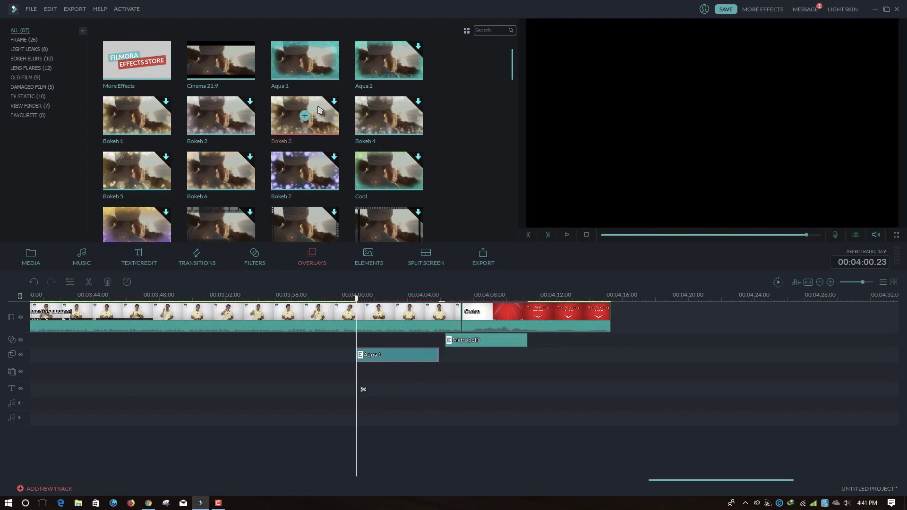
left_click_drag(357, 298, 369, 298)
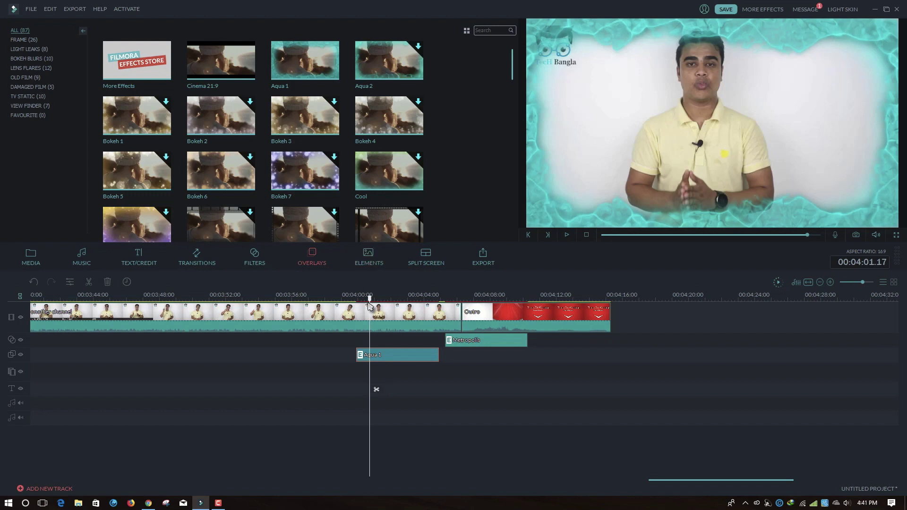
left_click_drag(370, 299, 390, 389)
Browse the remaining overlays down to the light leaks and open the elements library
scroll(472, 126, "down", 5)
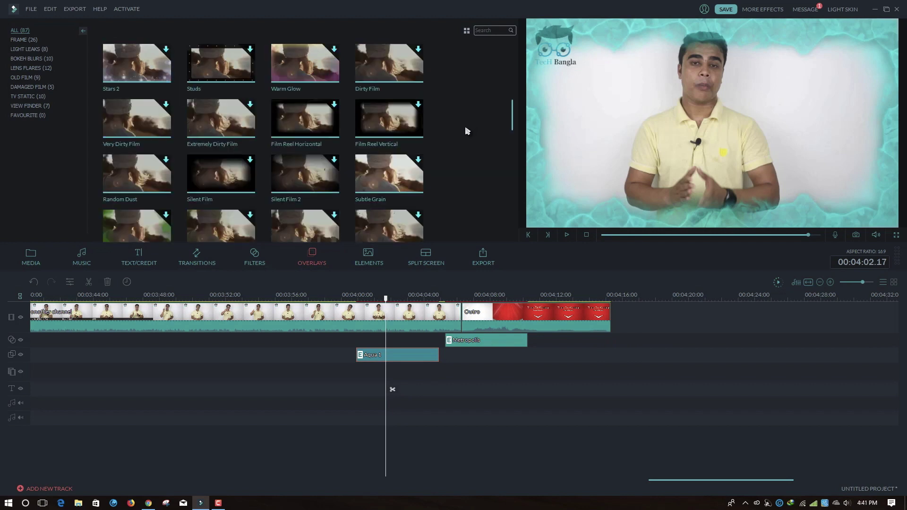
scroll(465, 131, "down", 5)
scroll(476, 165, "down", 5)
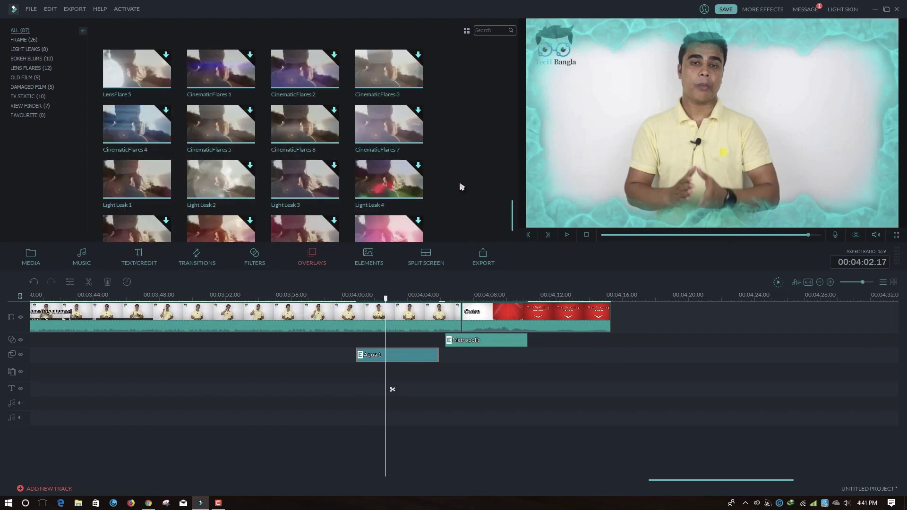
left_click(368, 257)
mouse_move(232, 64)
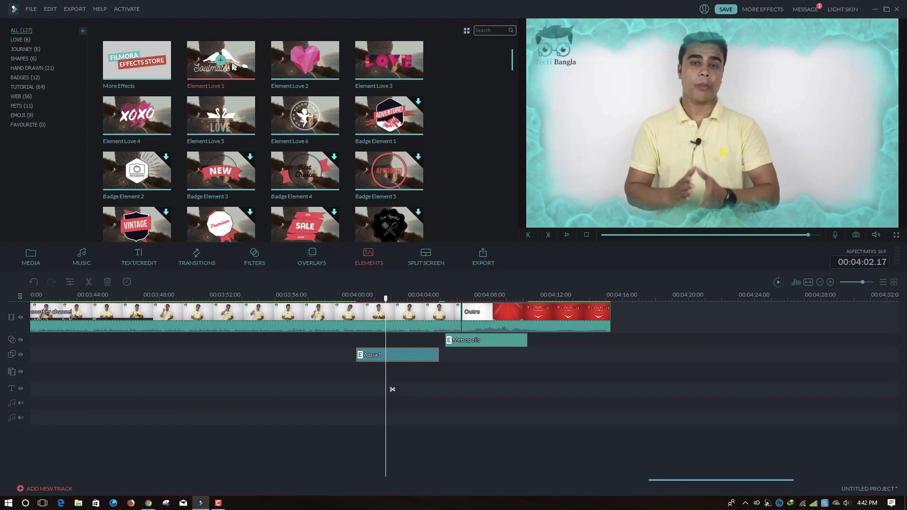
Delete the Aqua 1 overlay and the Metropolis filter from the timeline
right_click(393, 355)
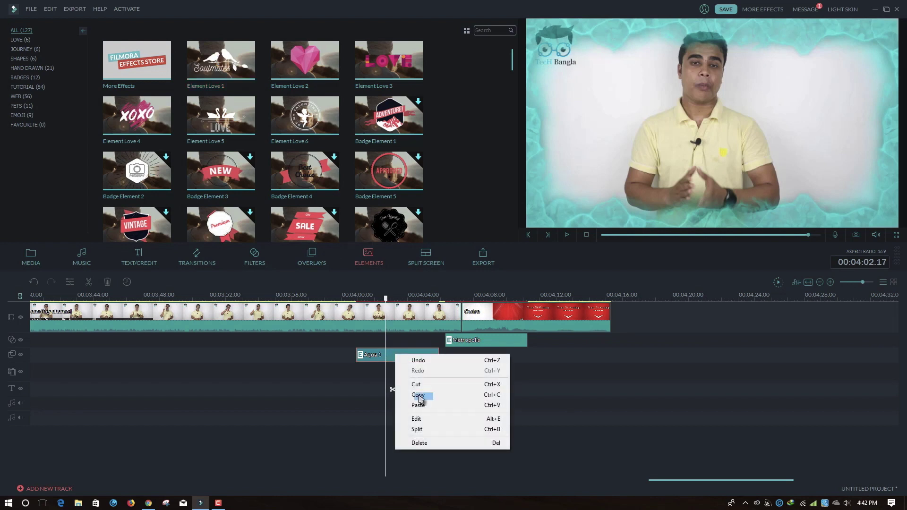
left_click(422, 446)
right_click(474, 340)
left_click(498, 430)
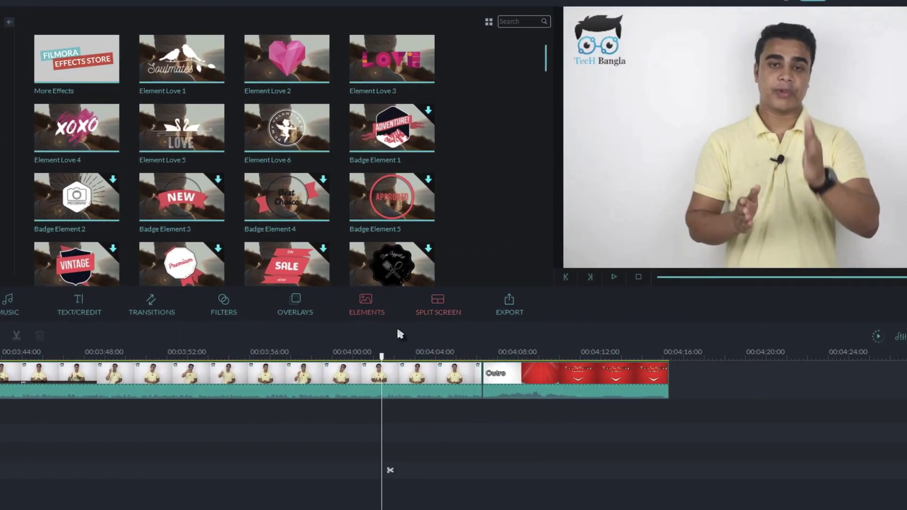
Add Element Love 2 to the timeline at 00:04:02.10 and preview it by moving the playhead to 00:04:04.15
mouse_move(411, 143)
left_click(287, 61)
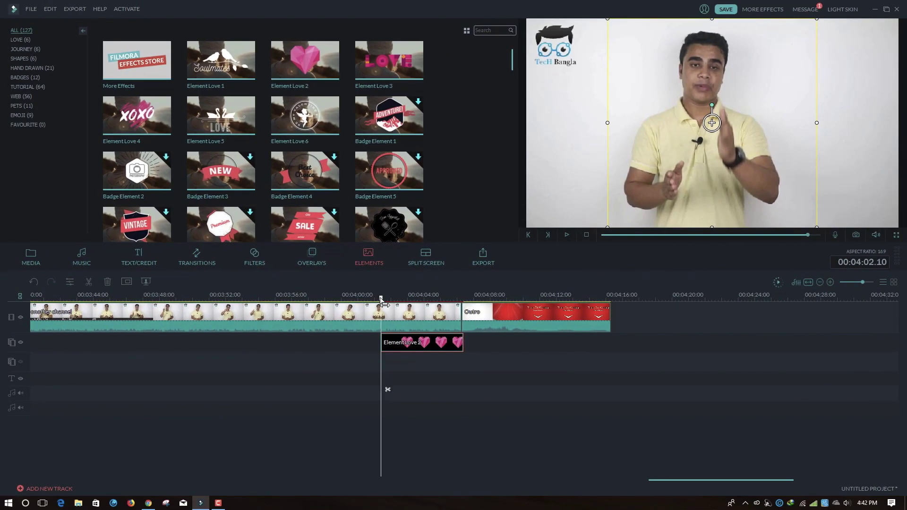
left_click_drag(381, 298, 417, 298)
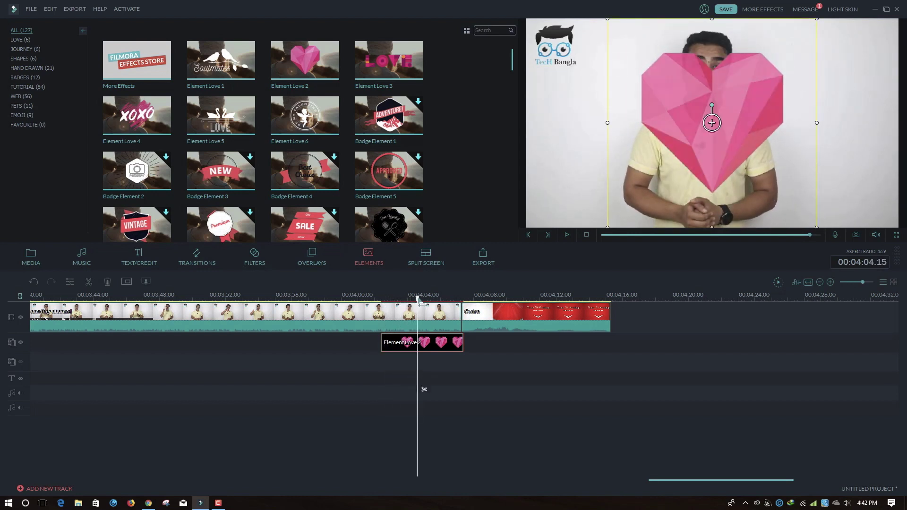
Move the heart element to the left side of the video frame and shrink it beside the presenter
left_click_drag(712, 123, 590, 152)
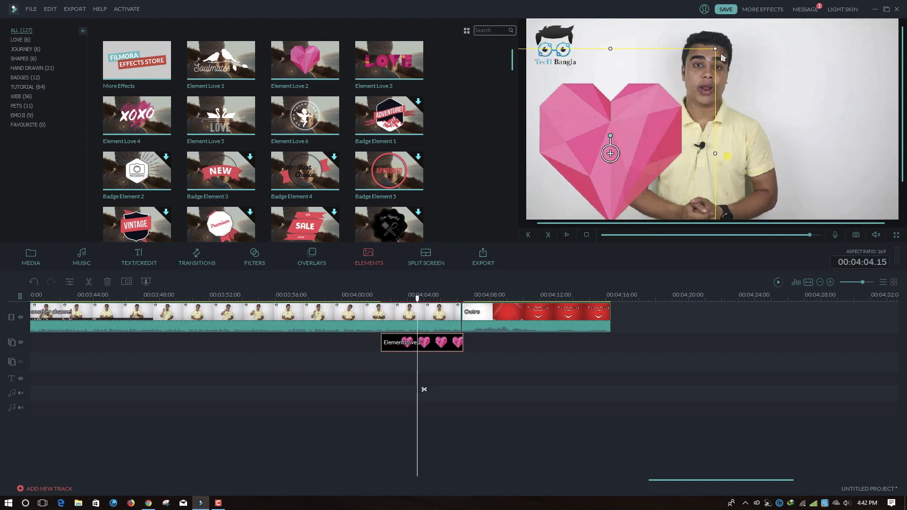
left_click_drag(715, 49, 648, 113)
left_click_drag(580, 182, 582, 159)
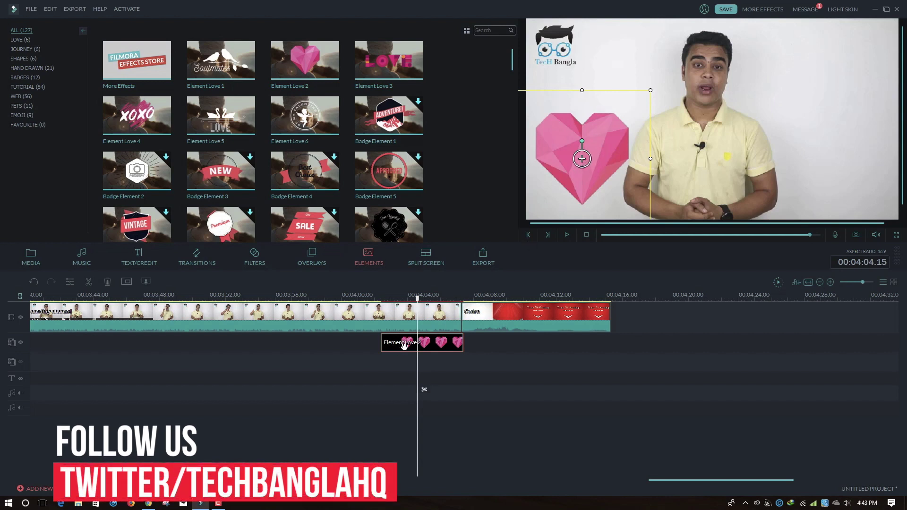
Browse the element library down to the Web Element Circle items and delete Element Love 2 from the timeline
scroll(471, 171, "down", 5)
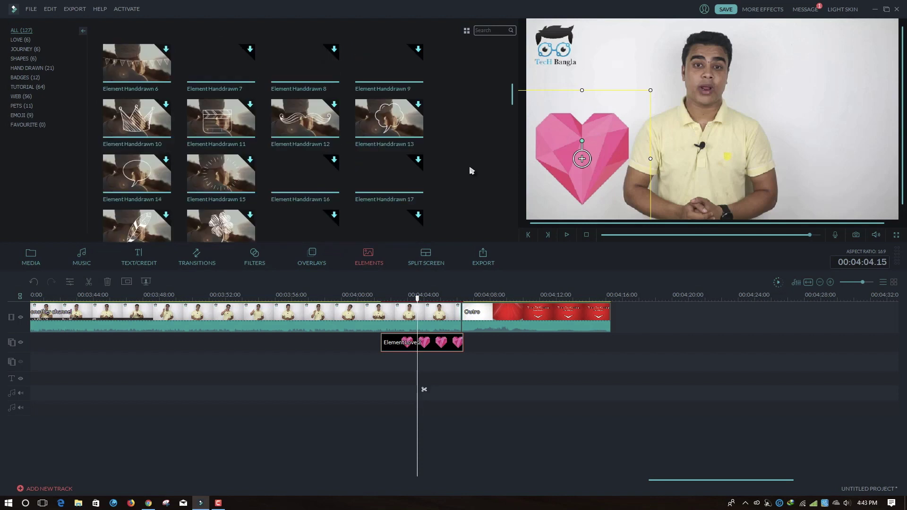
scroll(460, 174, "down", 5)
scroll(453, 178, "down", 2)
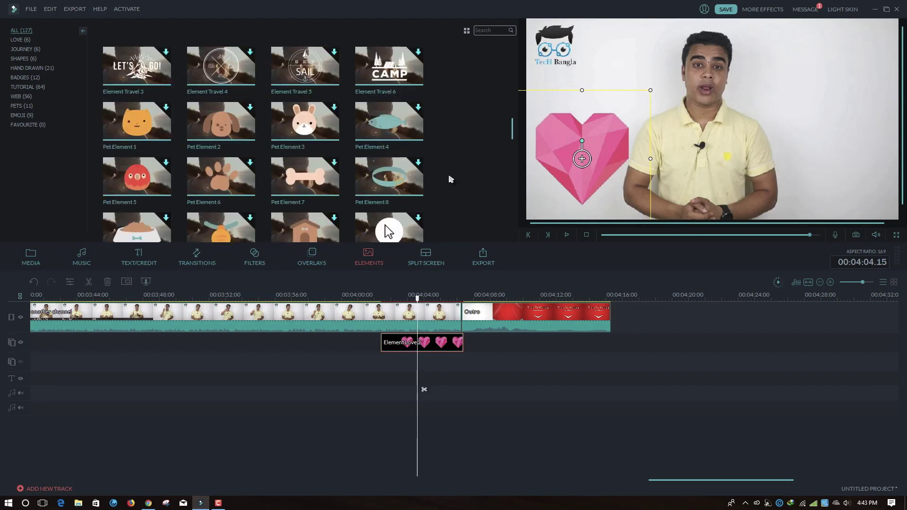
scroll(450, 179, "down", 2)
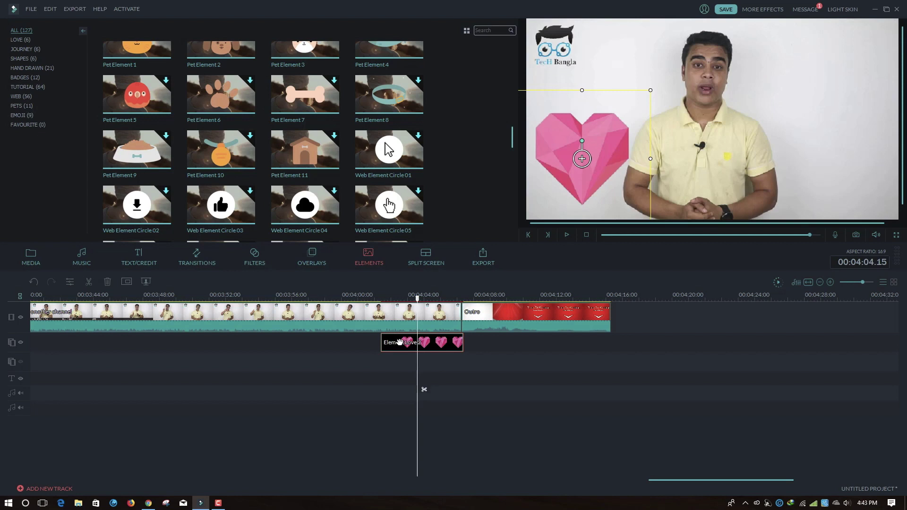
right_click(397, 342)
left_click(420, 470)
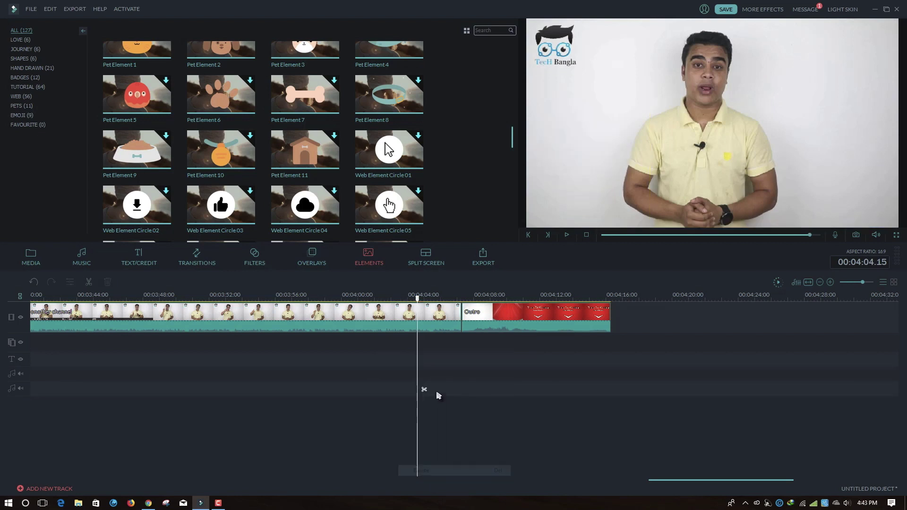
Insert a two-row split screen before the Outro clip, filling zone 1 with Outro and zone 2 with sub button
left_click(426, 258)
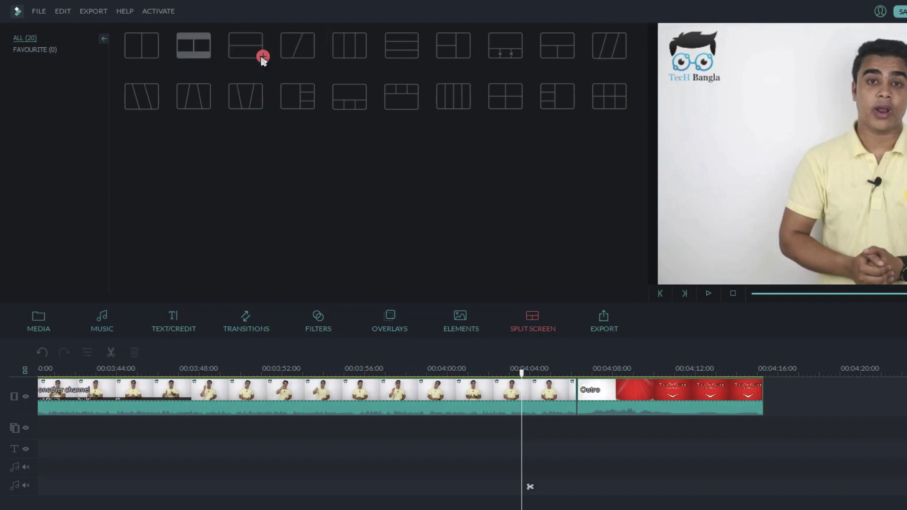
left_click(263, 58)
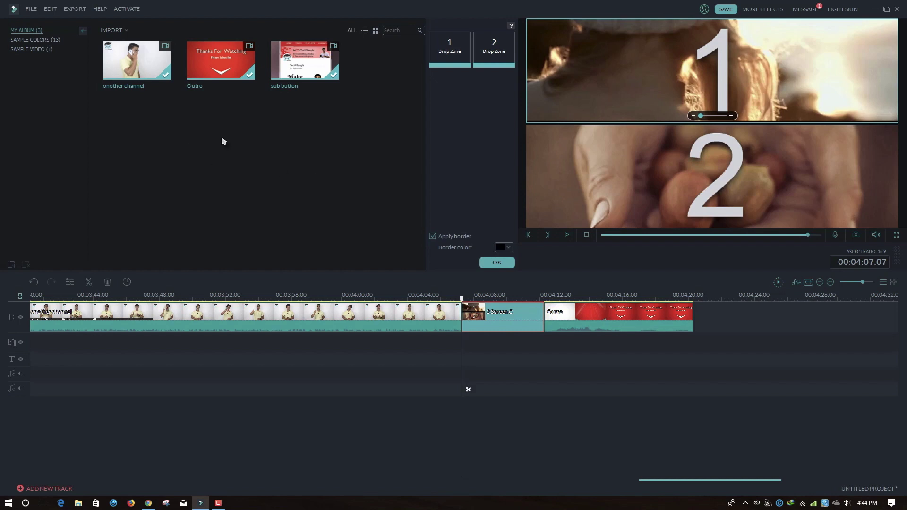
left_click_drag(219, 66, 449, 53)
left_click_drag(305, 60, 494, 53)
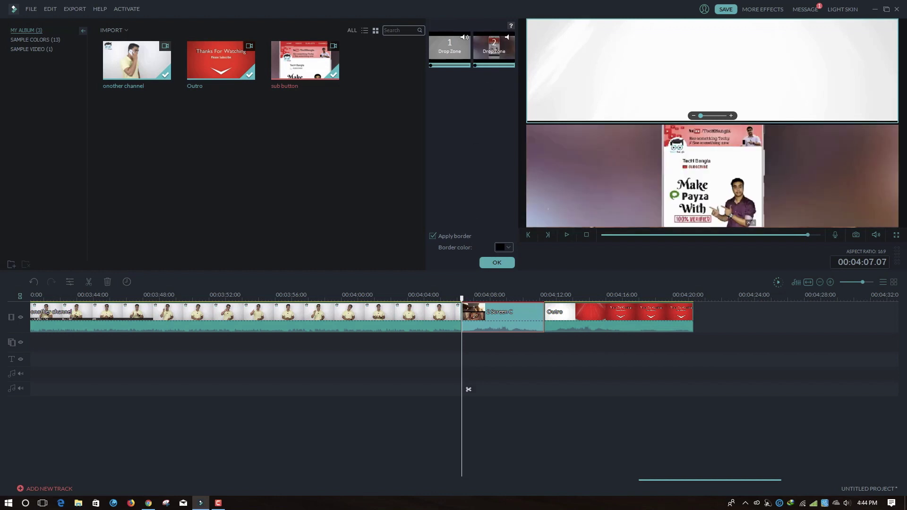
Preview the split screen at 00:04:08.05, close its settings and return the playhead to 00:04:06.05
left_click_drag(458, 305, 476, 302)
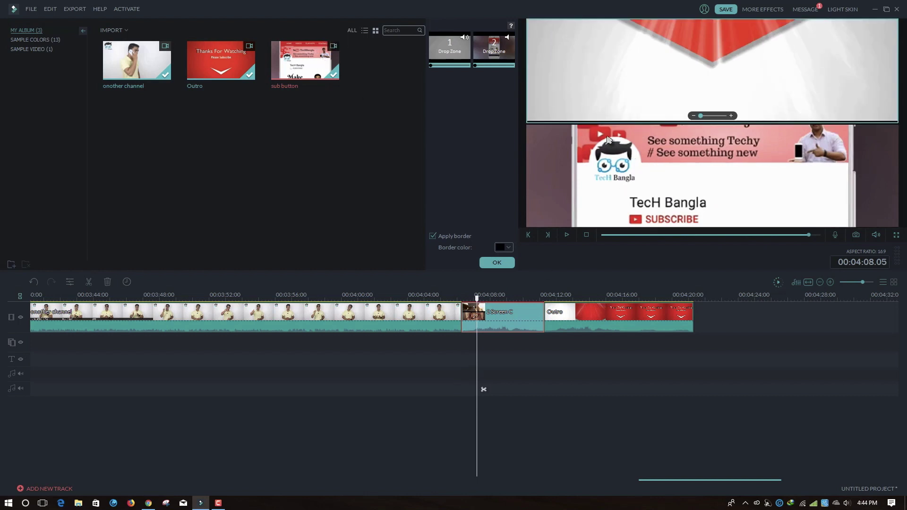
left_click(487, 306)
left_click_drag(486, 305, 447, 299)
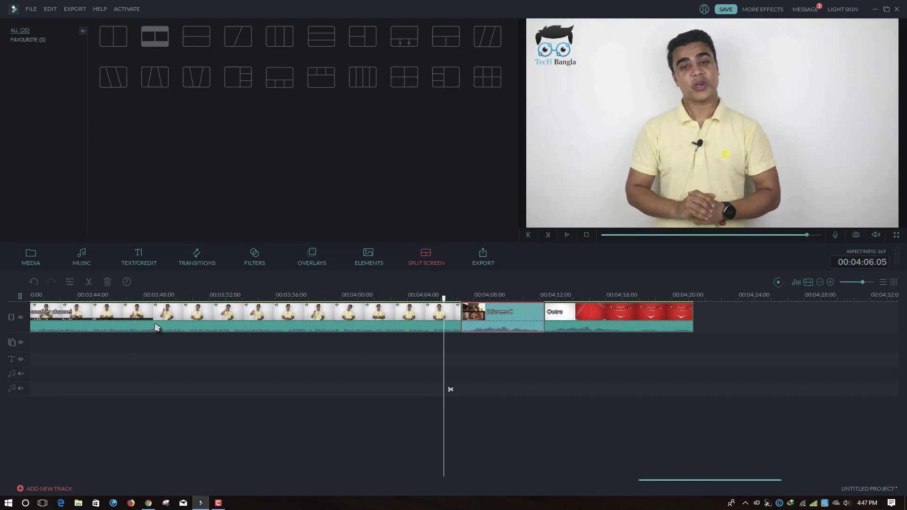
Add the Drift - Drift music to the first audio track and move it to start at 00:03:40.11
left_click(80, 260)
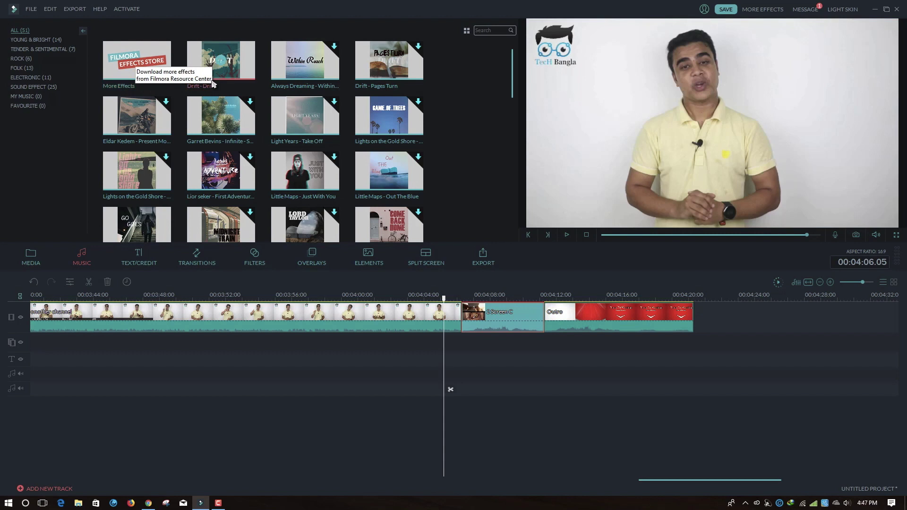
left_click(221, 60)
left_click_drag(221, 61, 134, 350)
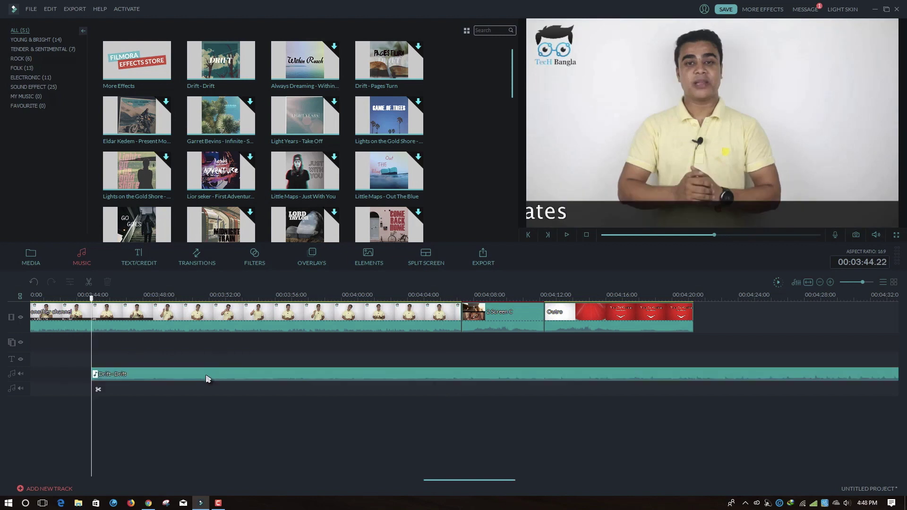
left_click_drag(223, 370, 156, 371)
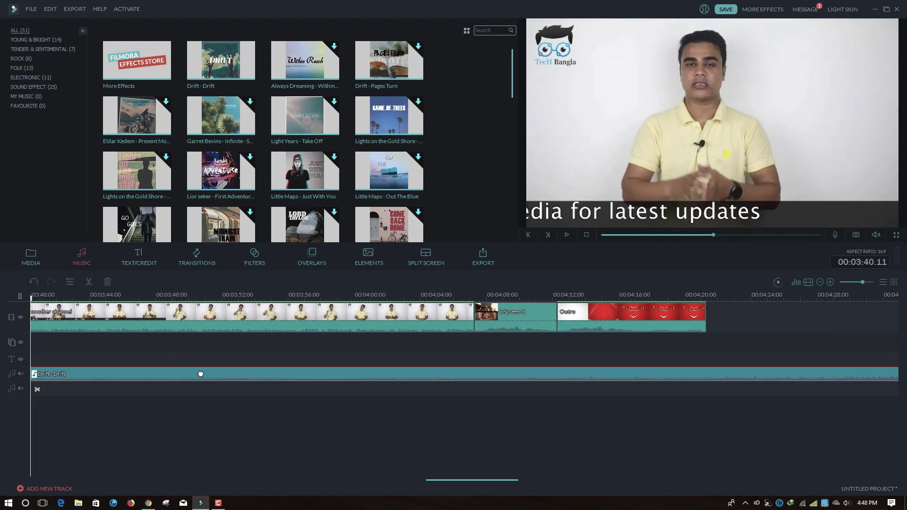
Lower the volume of the Drift - Drift music clip in its audio settings
right_click(200, 373)
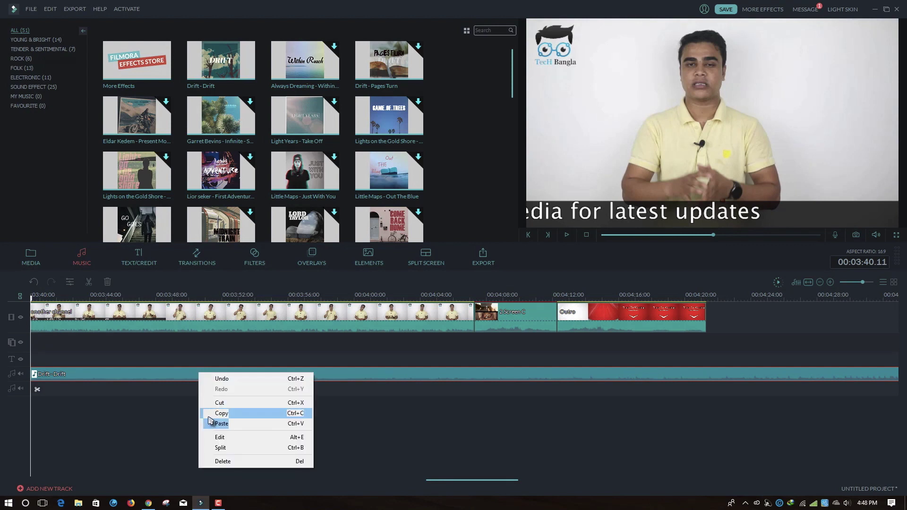
left_click(215, 435)
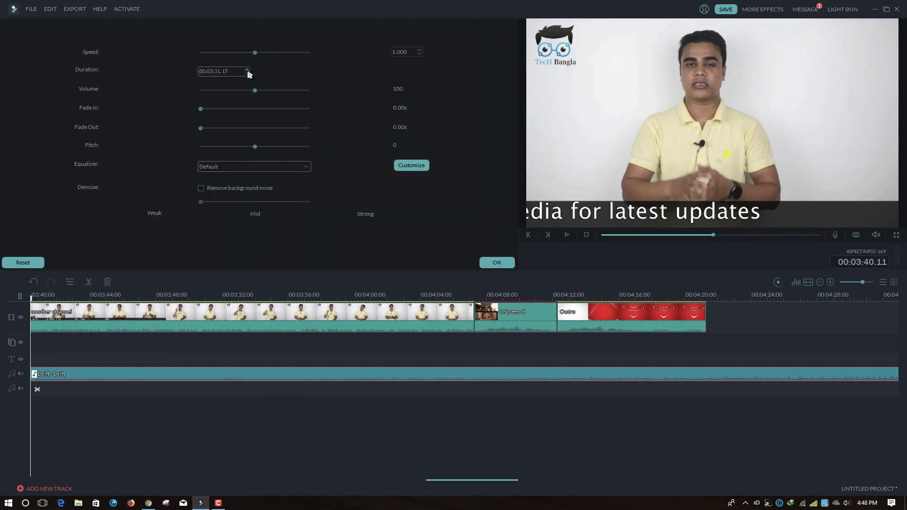
left_click_drag(255, 90, 228, 90)
left_click(498, 263)
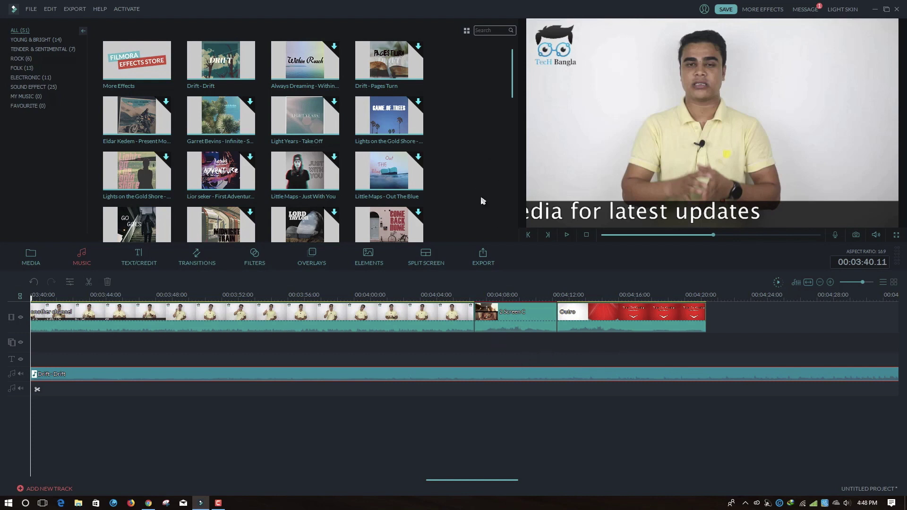
Export the project as an MP4 file at Best quality with 1280 x 720 resolution and a 25 fps frame rate
left_click(487, 259)
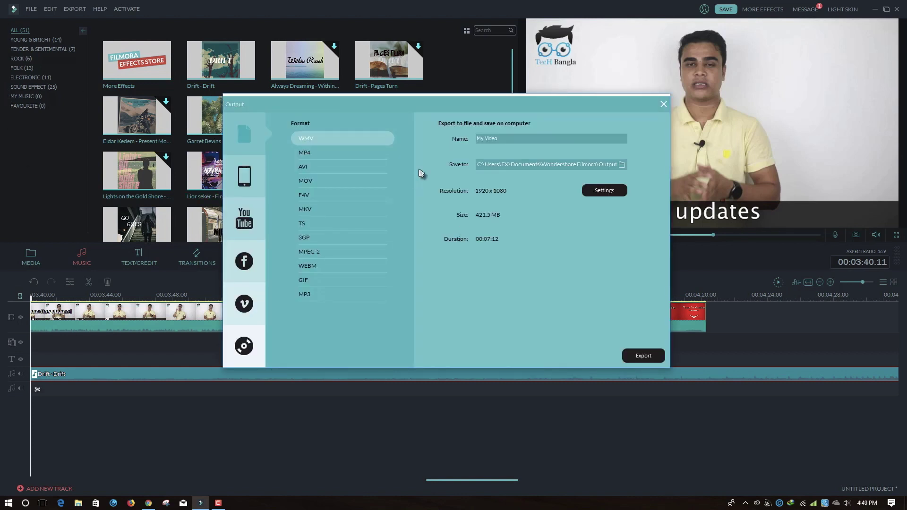
left_click(309, 156)
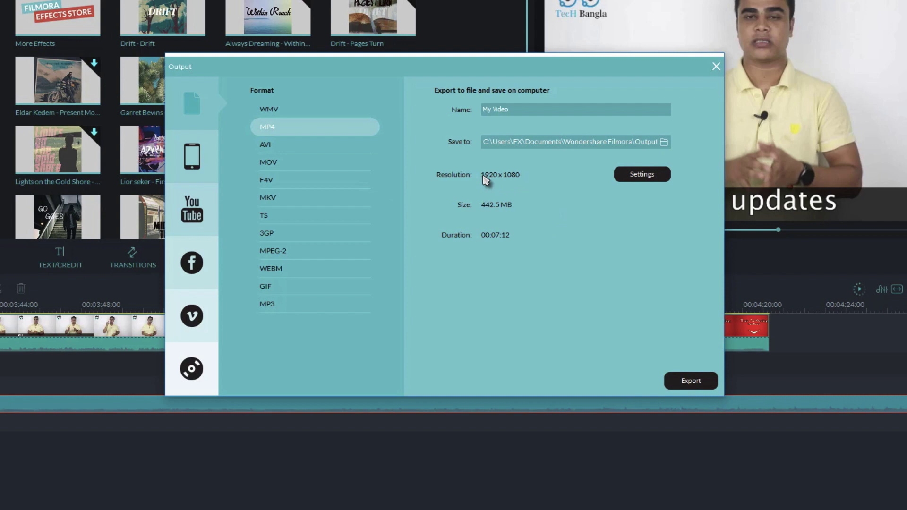
left_click(628, 181)
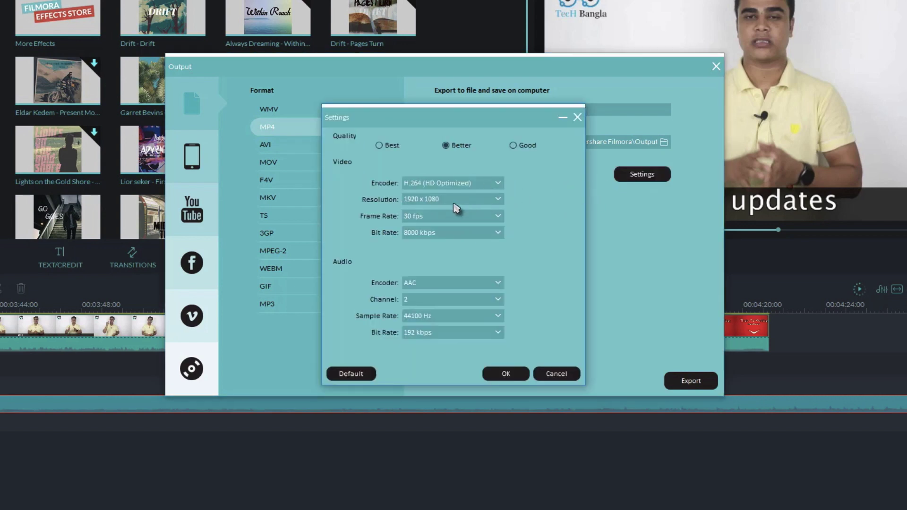
left_click(439, 199)
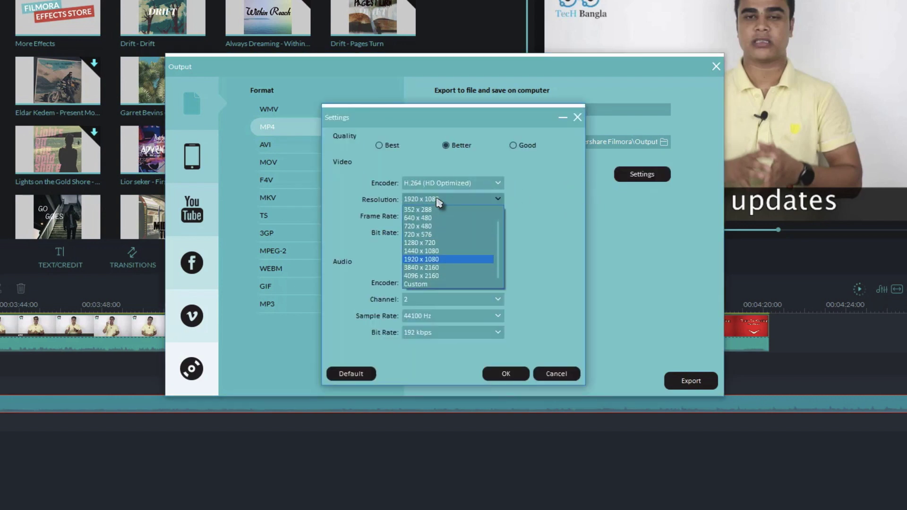
left_click(440, 243)
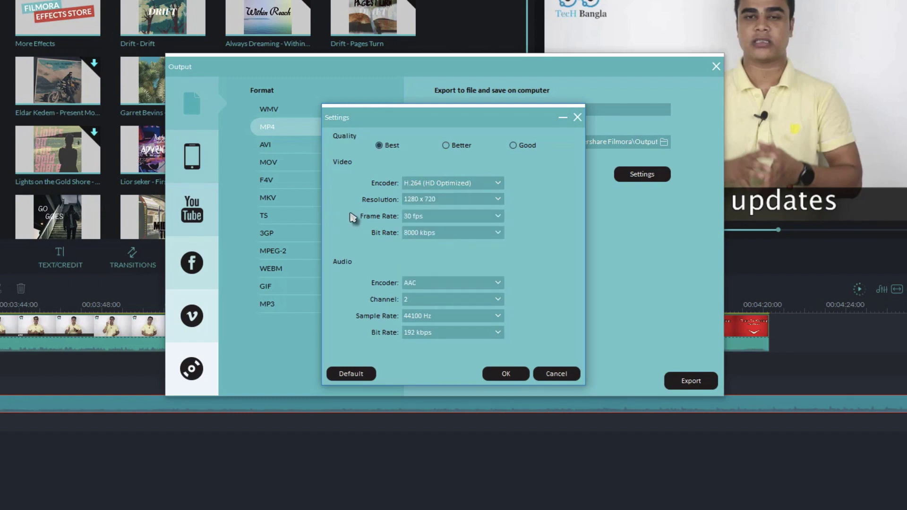
left_click(427, 217)
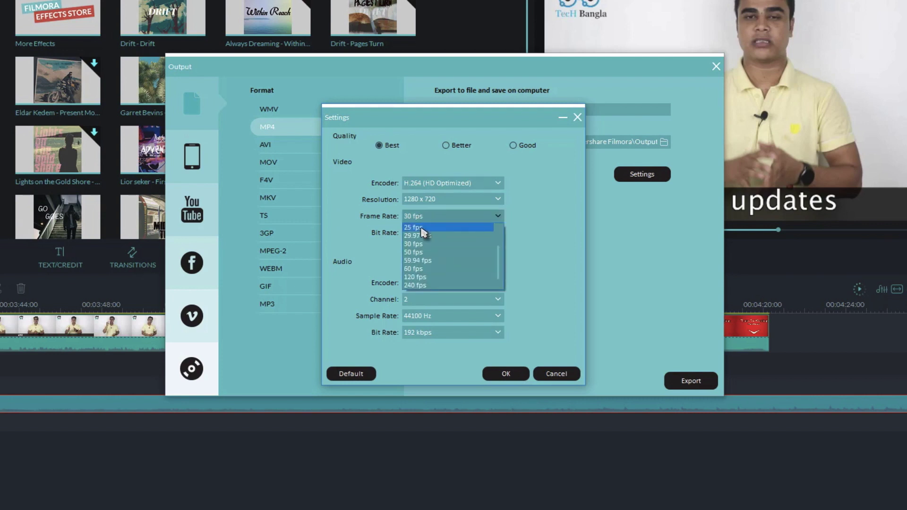
left_click(423, 229)
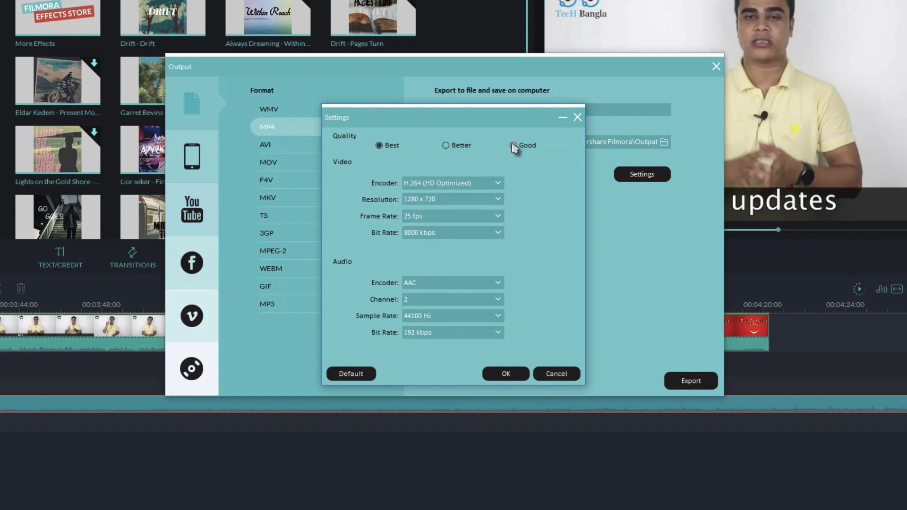
left_click(506, 372)
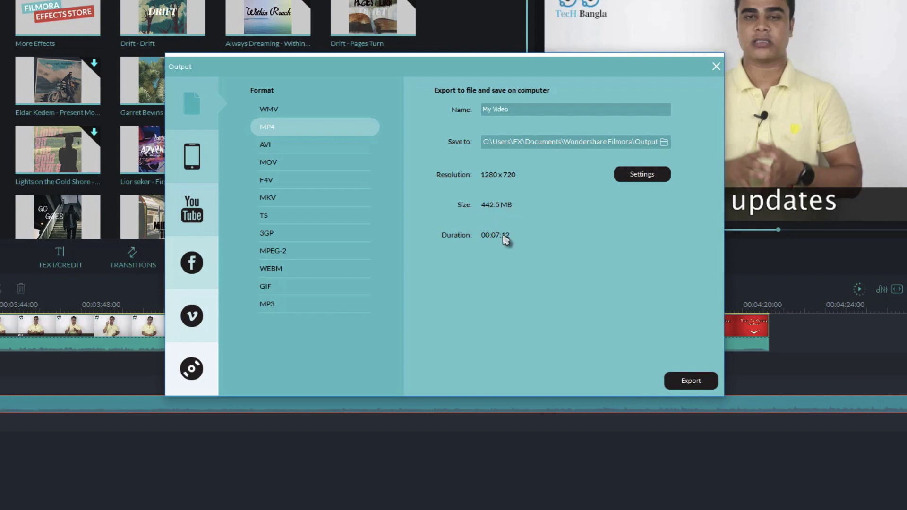
left_click(702, 380)
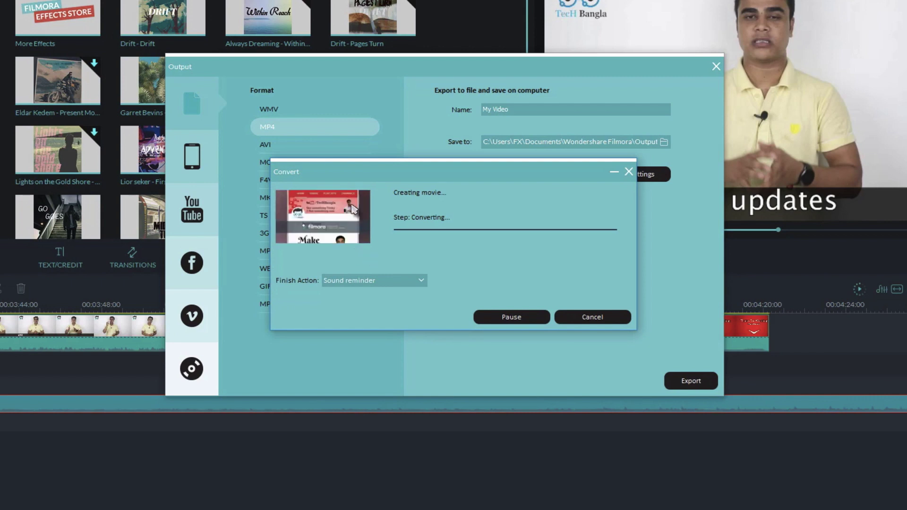